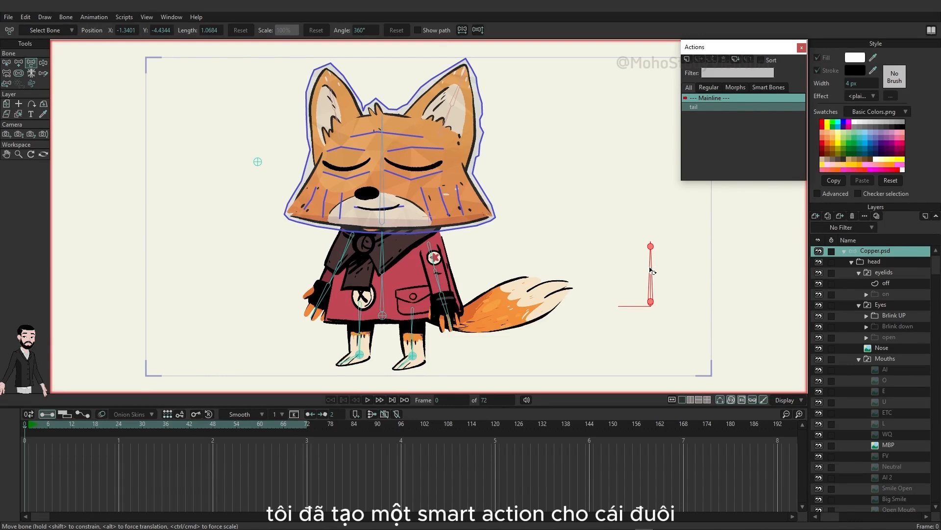
Test the tail smart bone by rotating it at frame 9, and delete the resulting test keyframes.
click(61, 429)
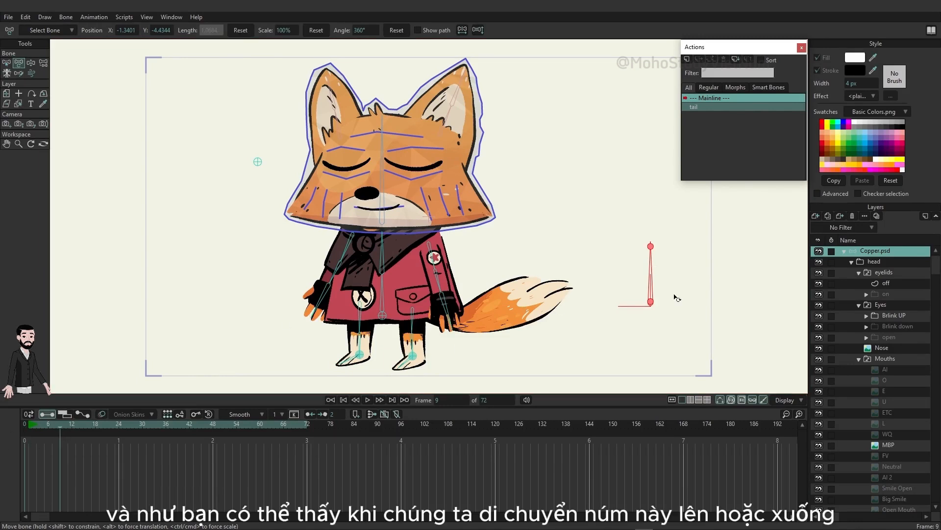
drag(651, 275, 660, 255)
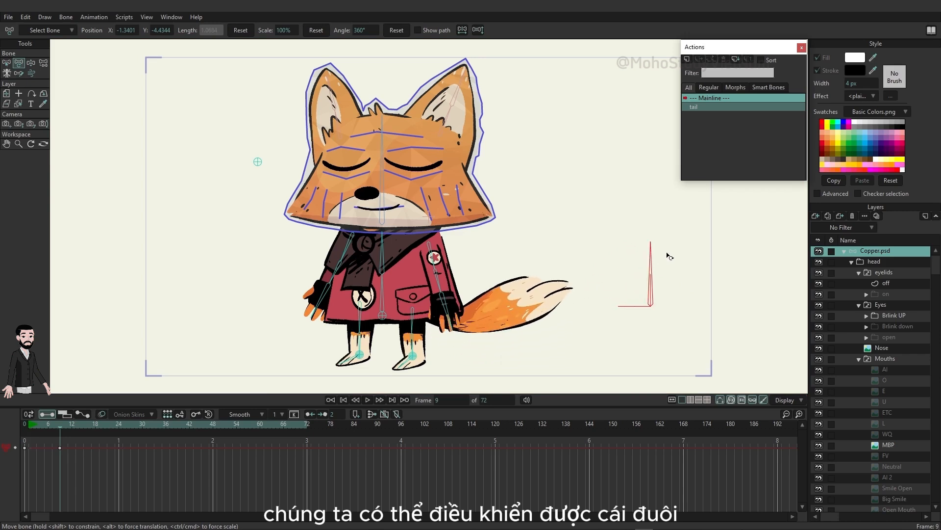
drag(78, 473, 52, 448)
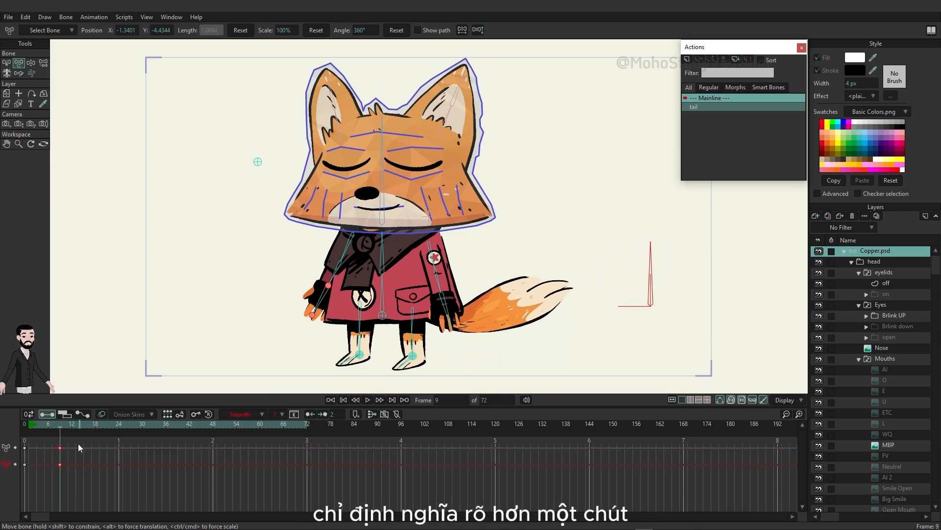
key(Delete)
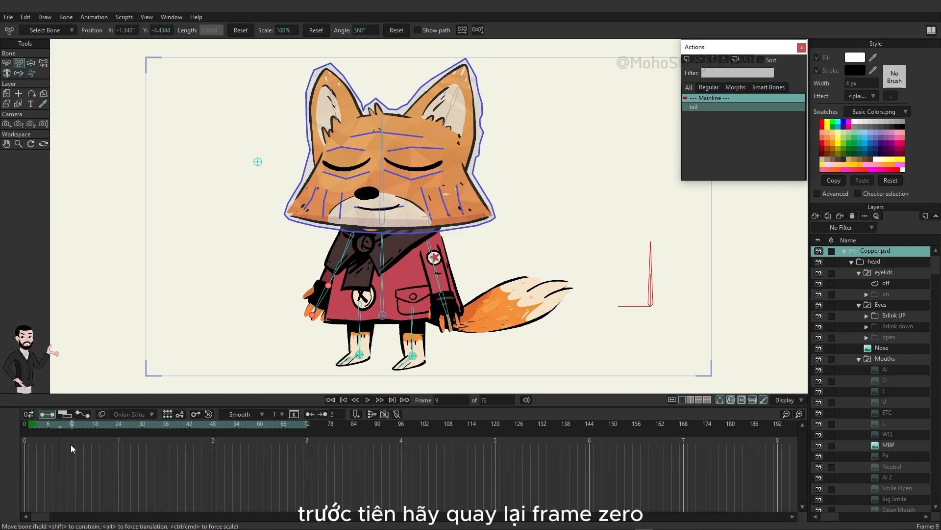
At frame 0, add a horizontal bone about 1.33 long beside the fox's head as a child of the head bone.
click(24, 422)
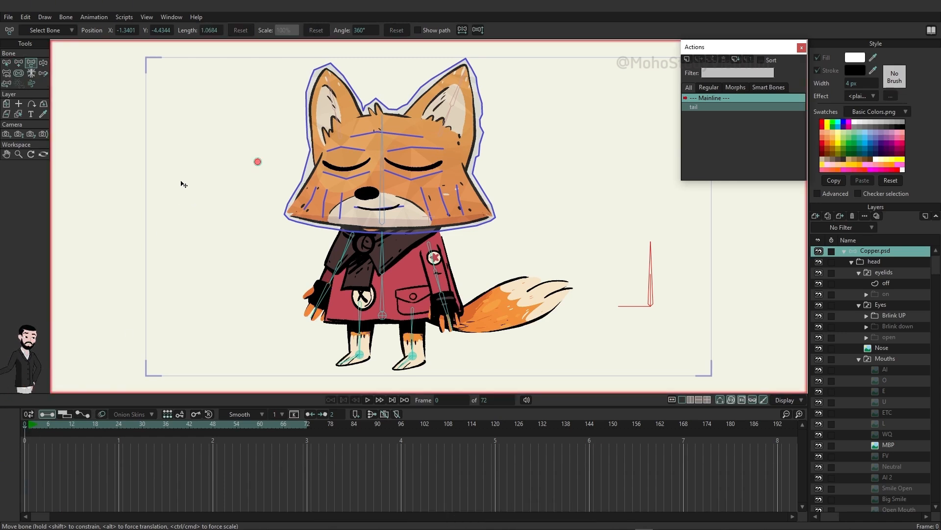
click(7, 64)
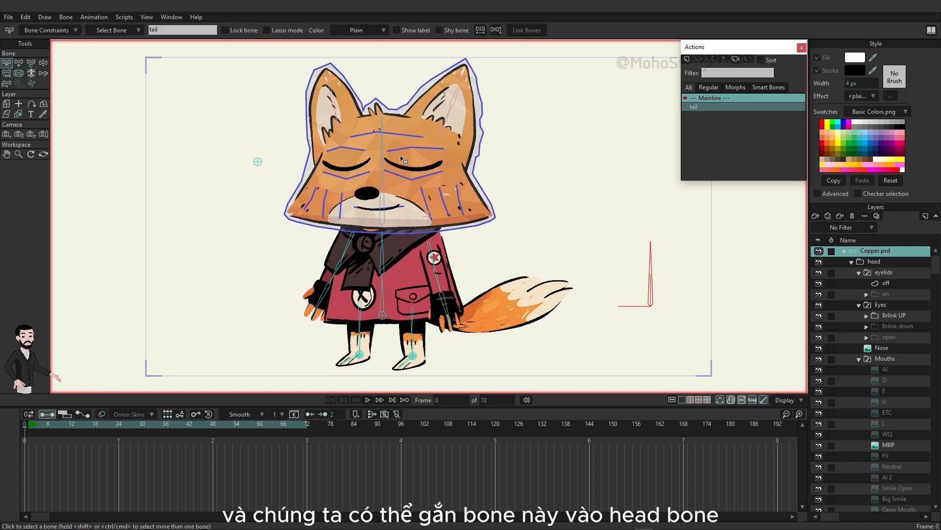
click(383, 156)
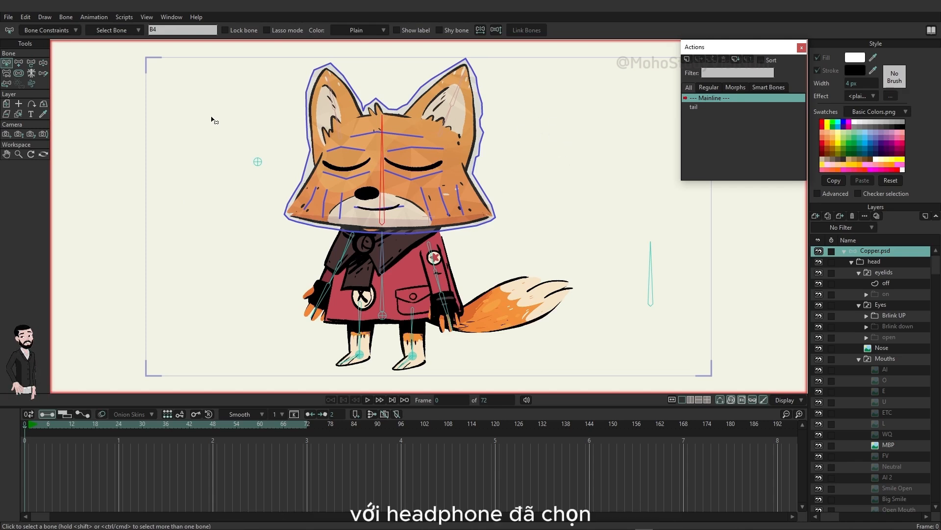
click(20, 66)
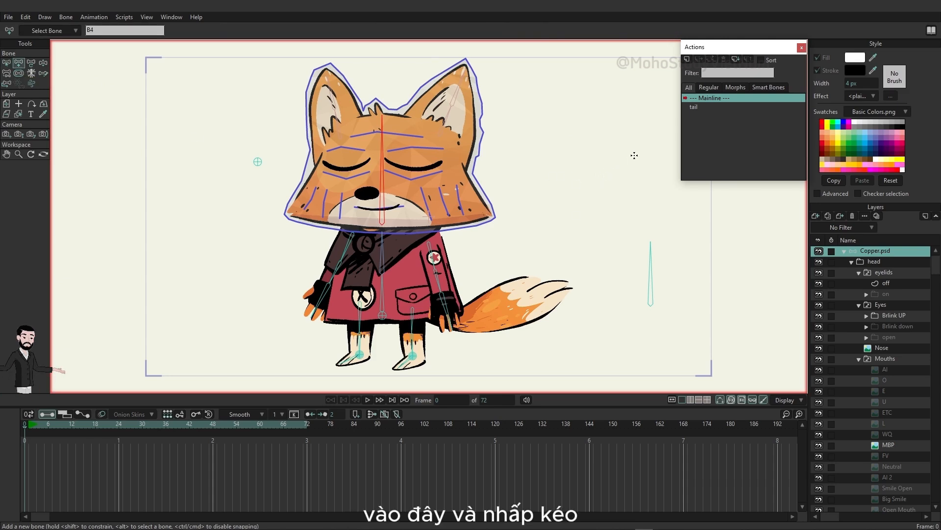
drag(634, 155, 554, 155)
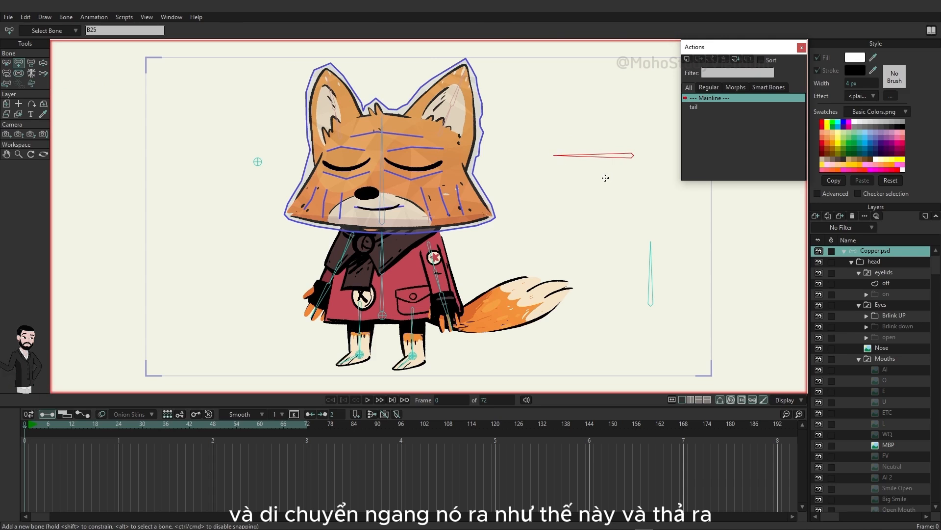
Name the new horizontal bone "head u-d" and show its label on the canvas.
double_click(138, 27)
text(head u-d)
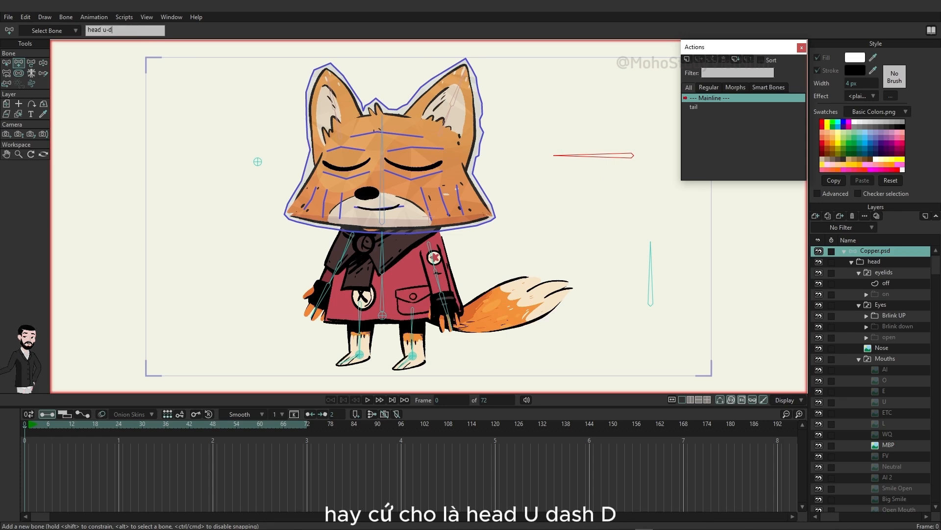
key(Return)
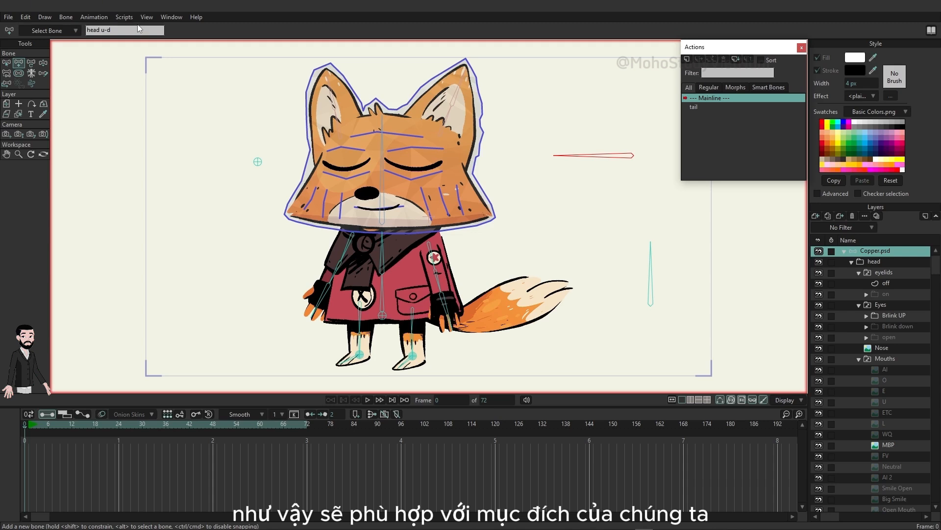
click(7, 64)
click(405, 31)
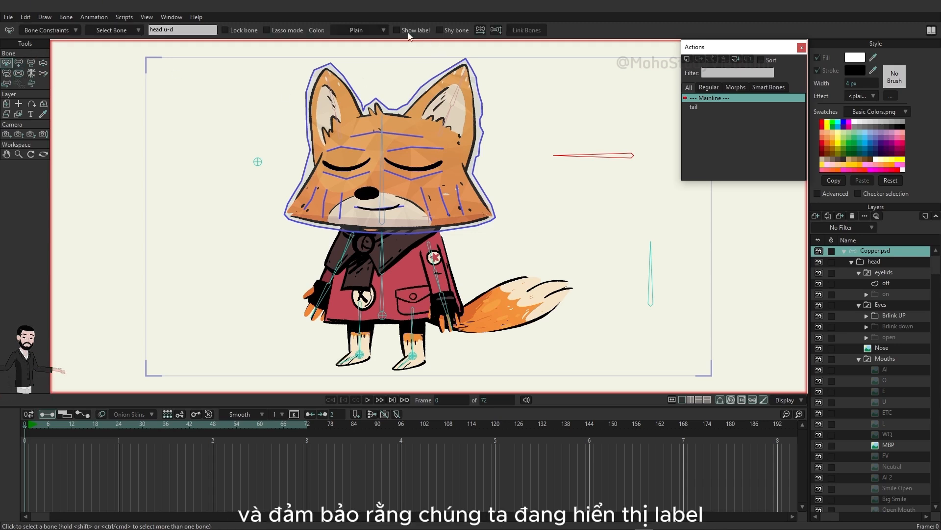
Enable angle constraints on the head u-d bone, limited from -90° to 90°.
click(74, 31)
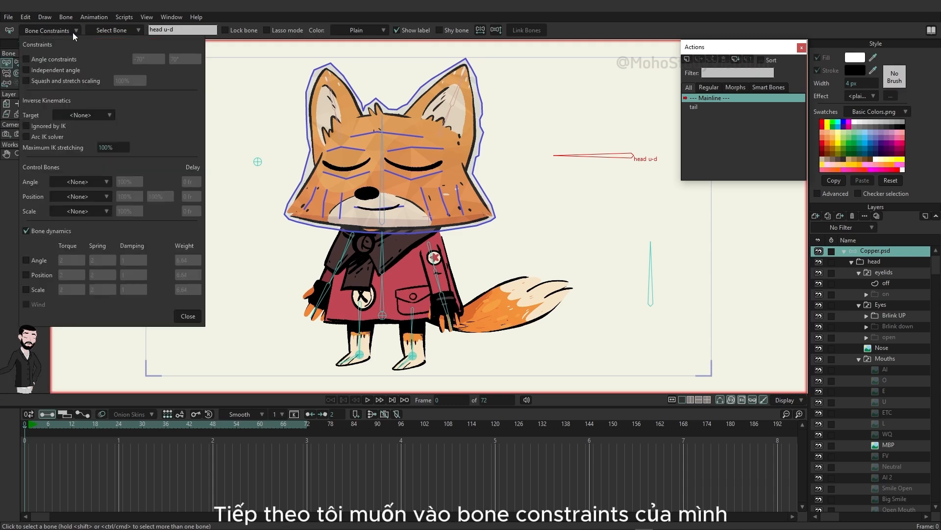
click(58, 59)
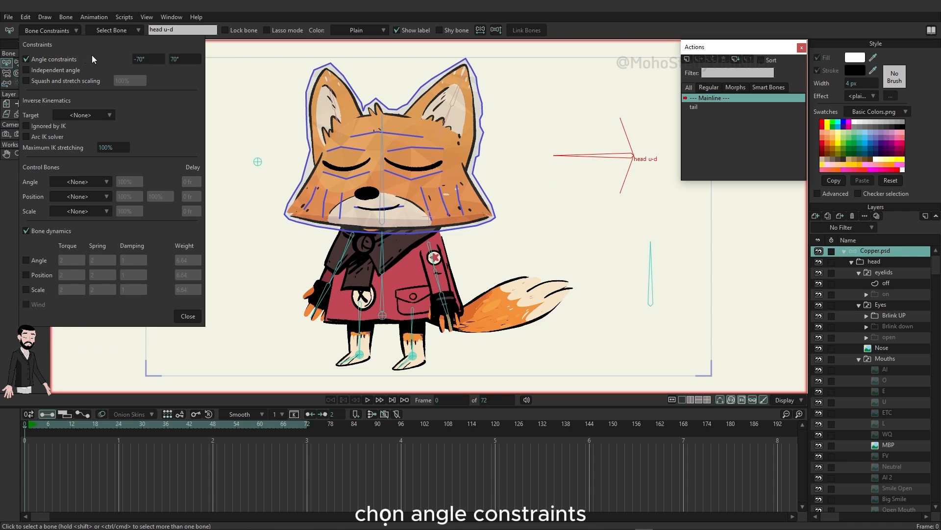
click(144, 59)
text(90)
key(Tab)
text(90)
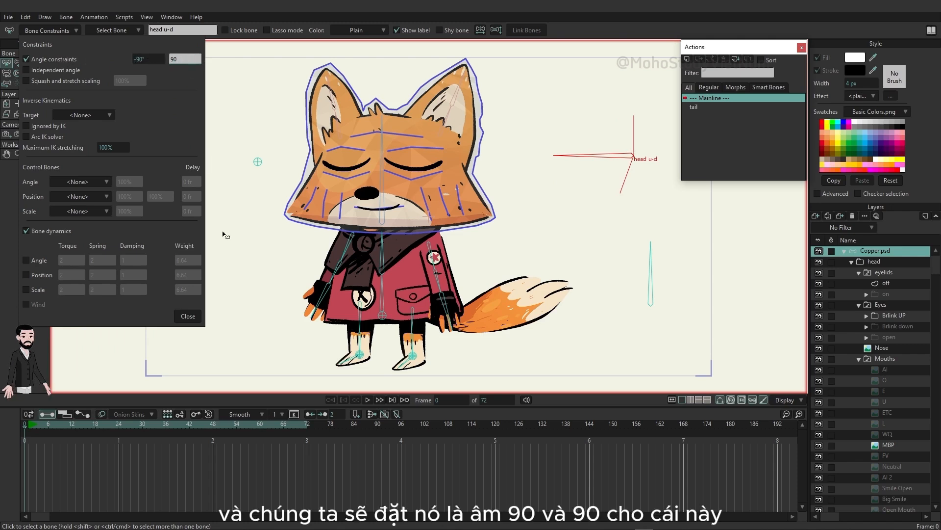
click(187, 316)
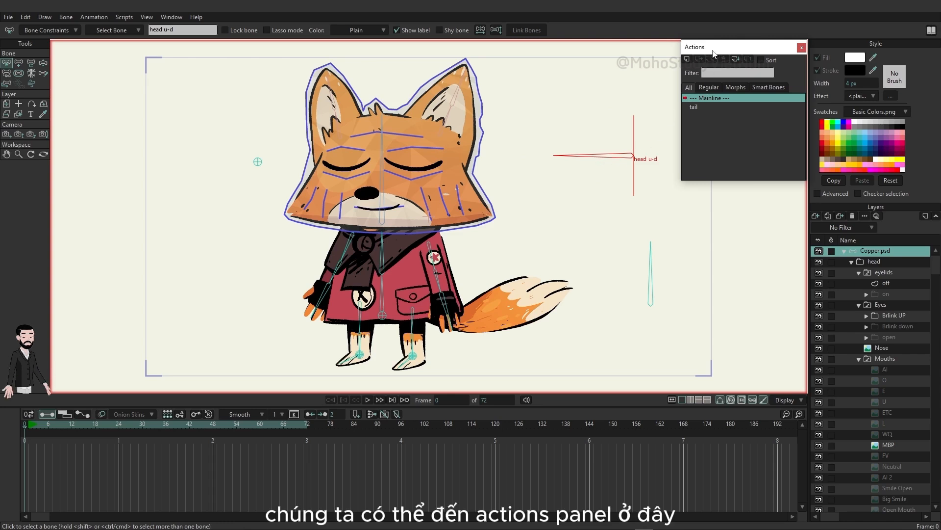
Create a new action named "head u-d" for the selected bone and move the Actions window clear of the canvas.
drag(707, 54, 685, 57)
click(667, 62)
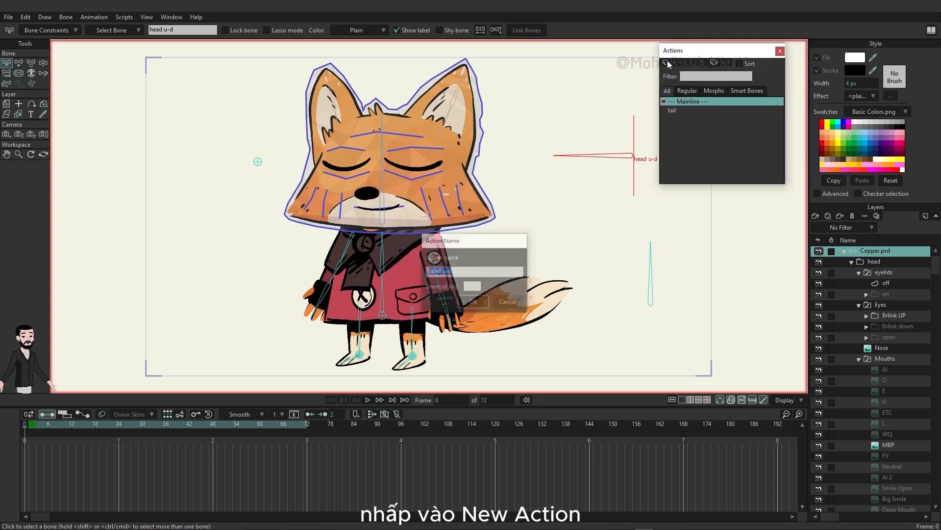
drag(495, 238, 556, 109)
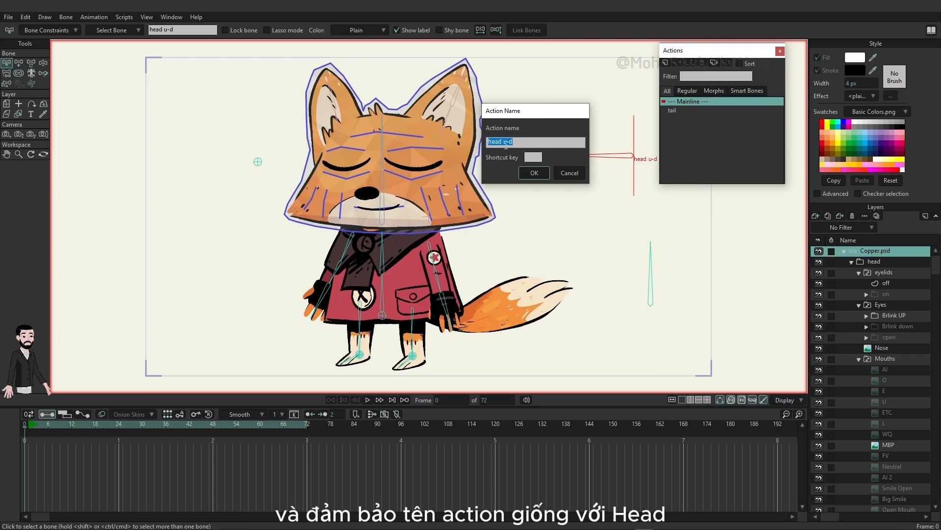
click(535, 173)
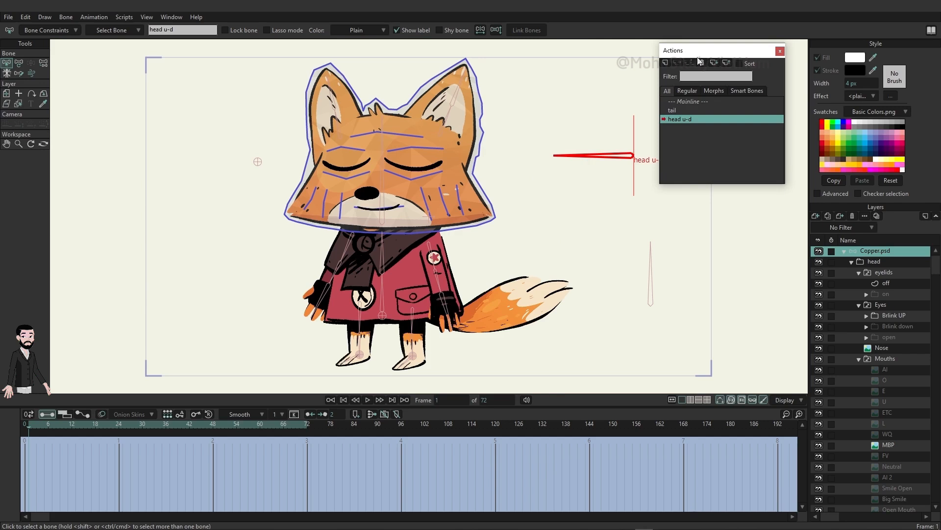
drag(701, 50, 858, 94)
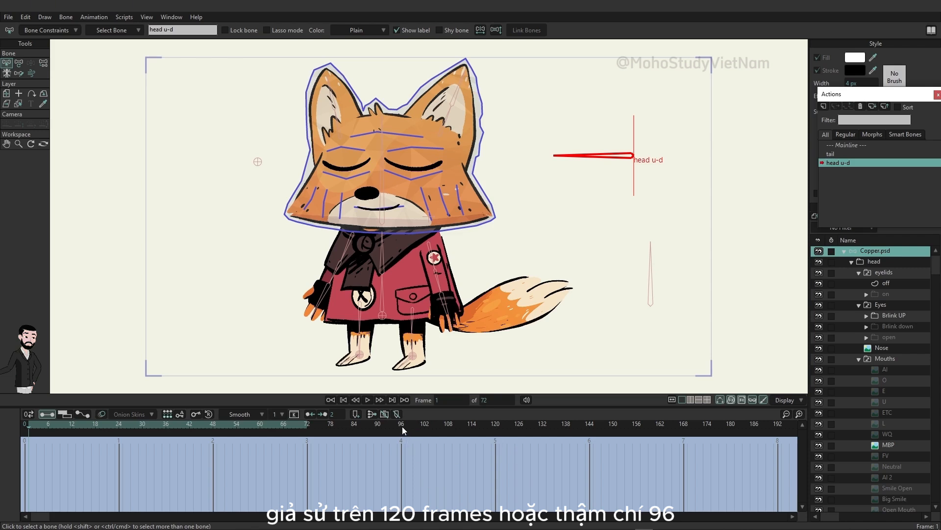
In the head u-d action, key the control bone at frame 12 rotated straight down to 180°.
click(71, 430)
click(18, 62)
drag(580, 161, 653, 211)
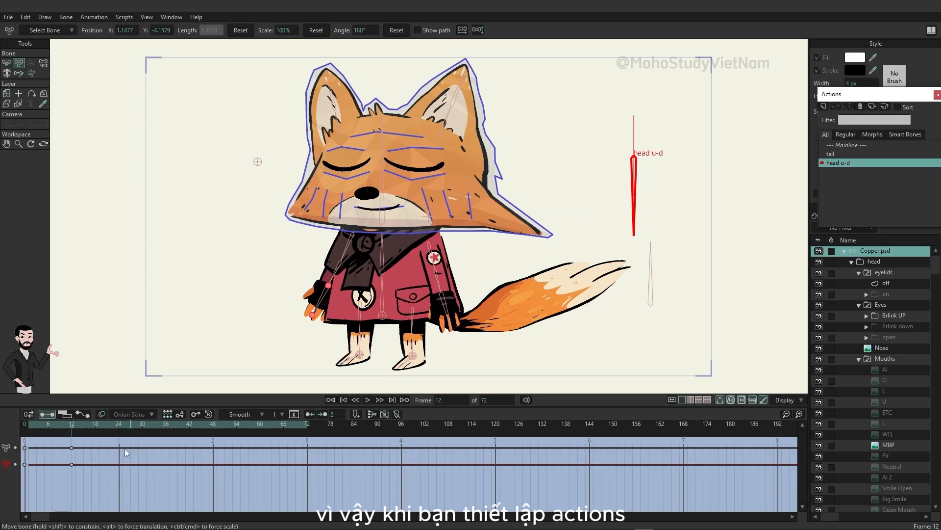
Set the end frame to 96 and move the control bone's rotation keyframes to frame 96.
double_click(494, 400)
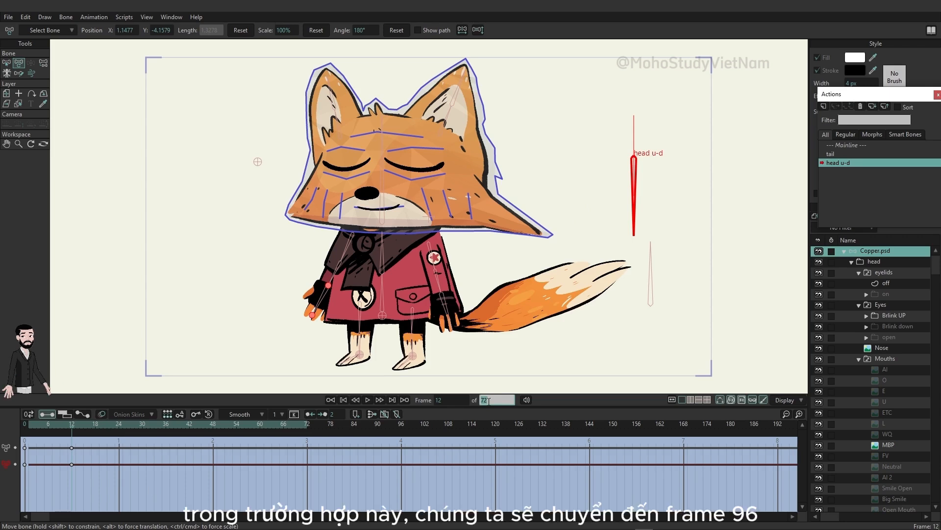
text(96)
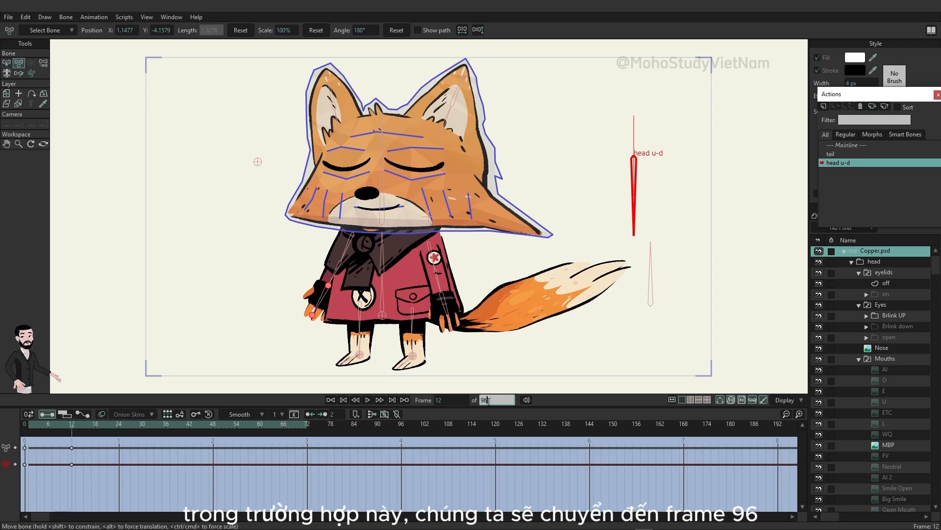
key(Return)
drag(100, 470, 64, 424)
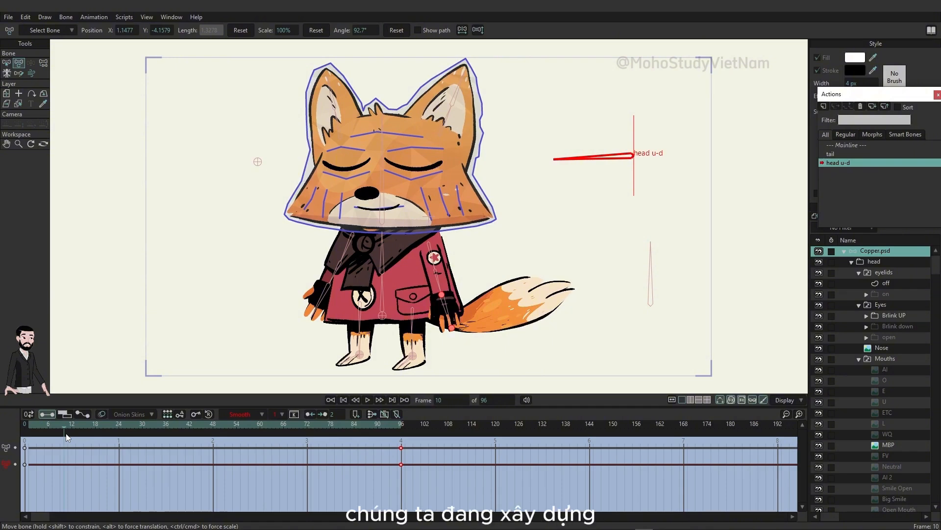
At frame 0, reduce the head u-d bone's strength to 0 so that it does not deform the artwork.
drag(27, 421, 25, 442)
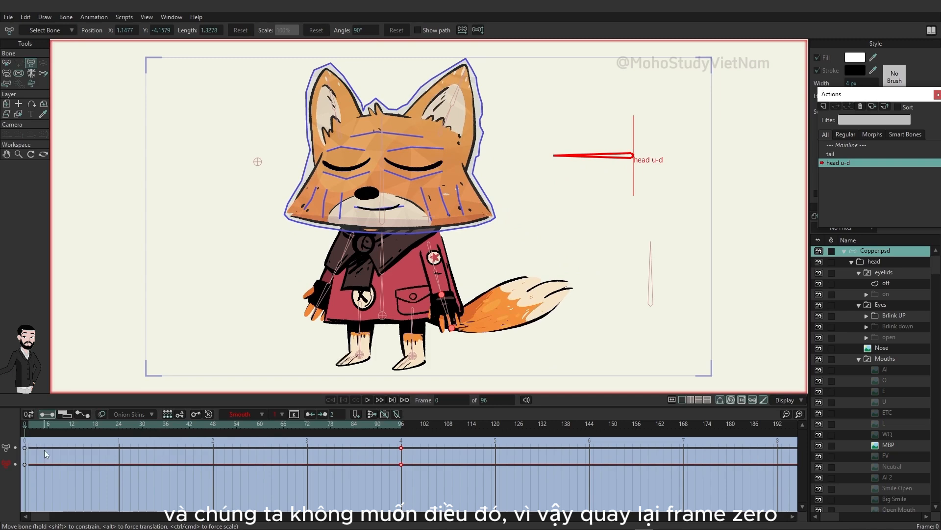
click(19, 73)
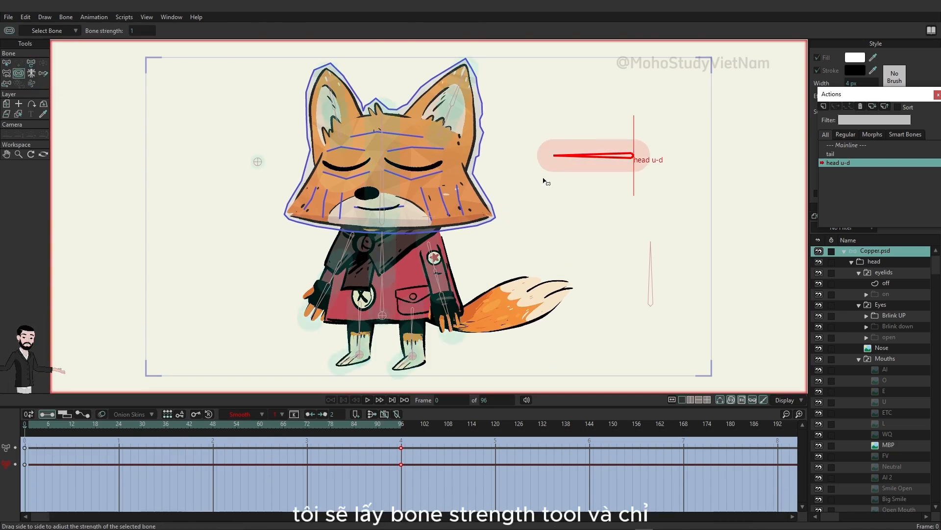
drag(614, 157, 507, 167)
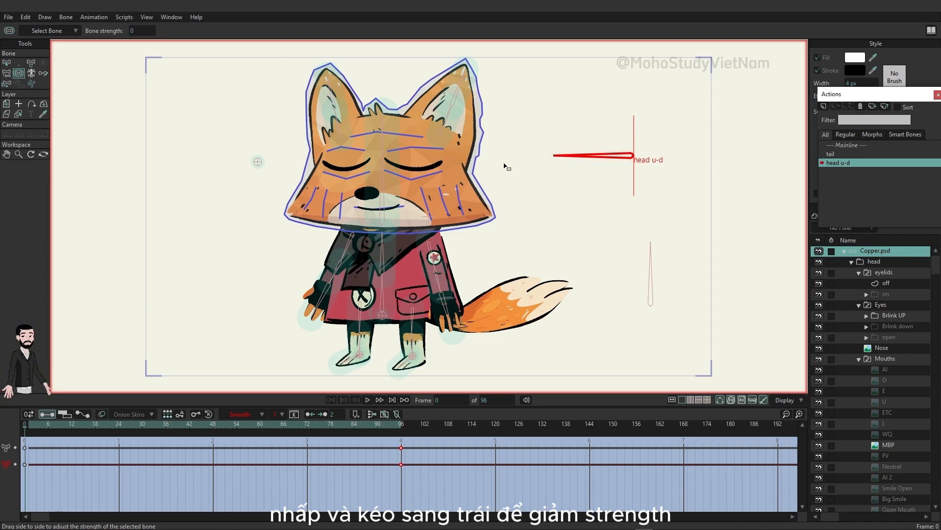
At frame 96 on the head (Warp) layer, use the Magnet tool to pull the fox's cheeks, nose and lower head edge downward.
drag(54, 425, 32, 442)
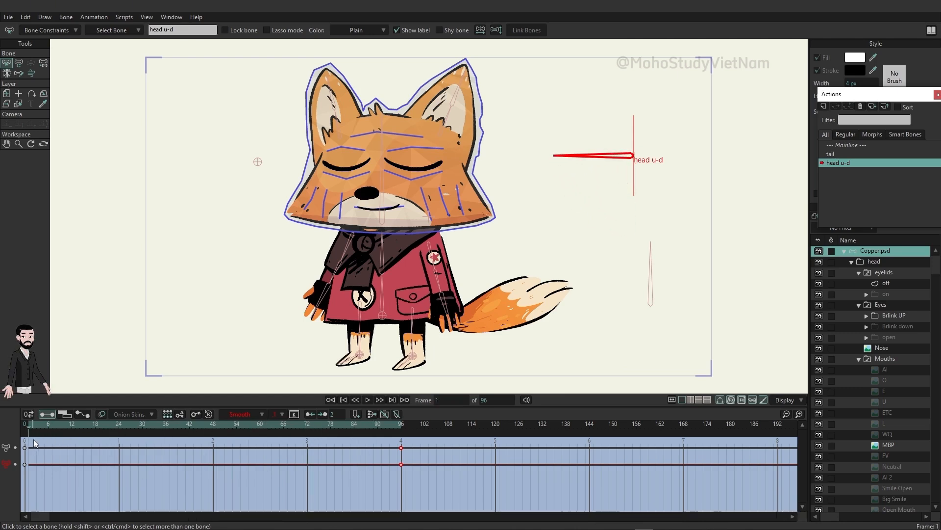
scroll(906, 446, down, 4)
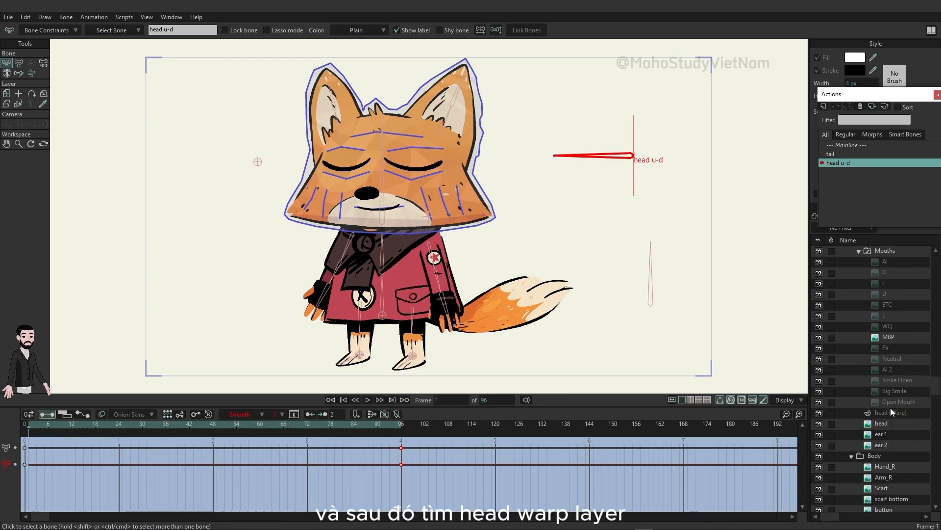
click(895, 412)
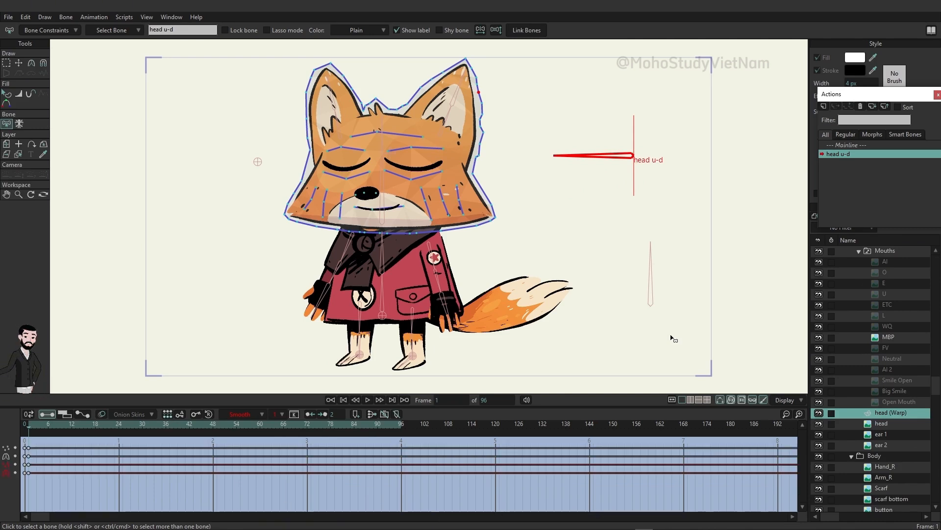
click(402, 429)
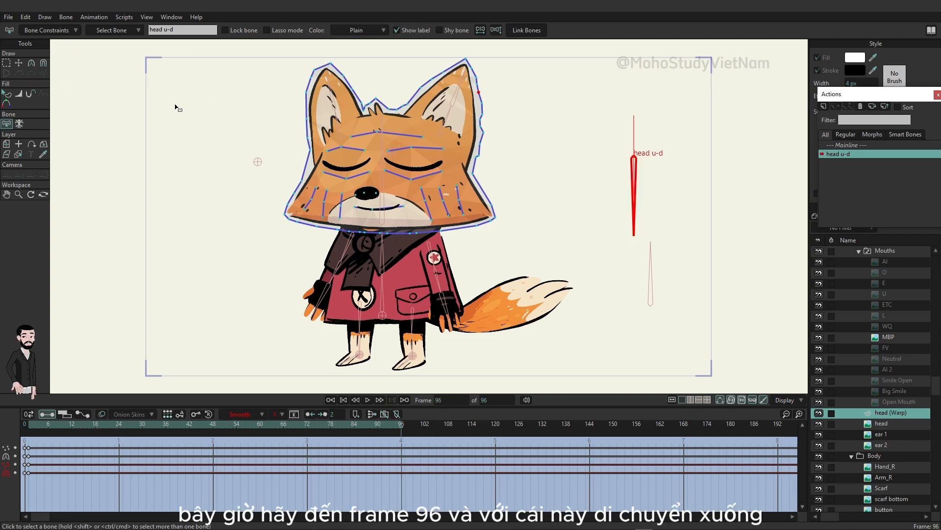
click(44, 64)
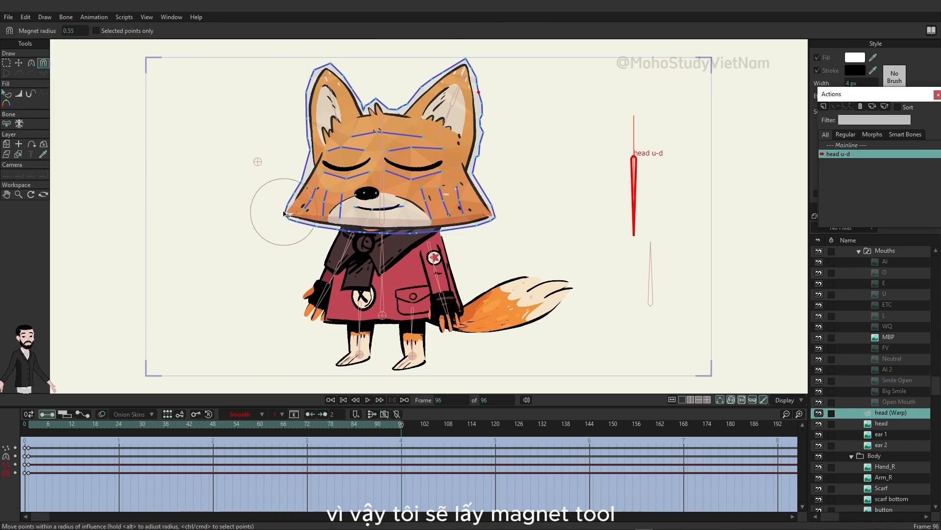
drag(300, 204, 293, 229)
drag(365, 203, 365, 211)
drag(433, 195, 435, 207)
drag(498, 218, 487, 234)
drag(400, 237, 401, 231)
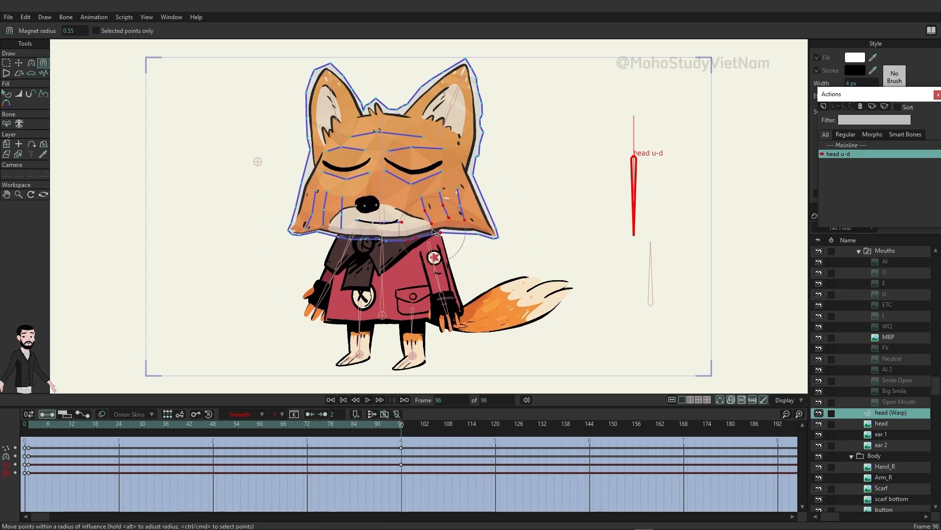
drag(459, 230, 460, 234)
drag(299, 223, 297, 227)
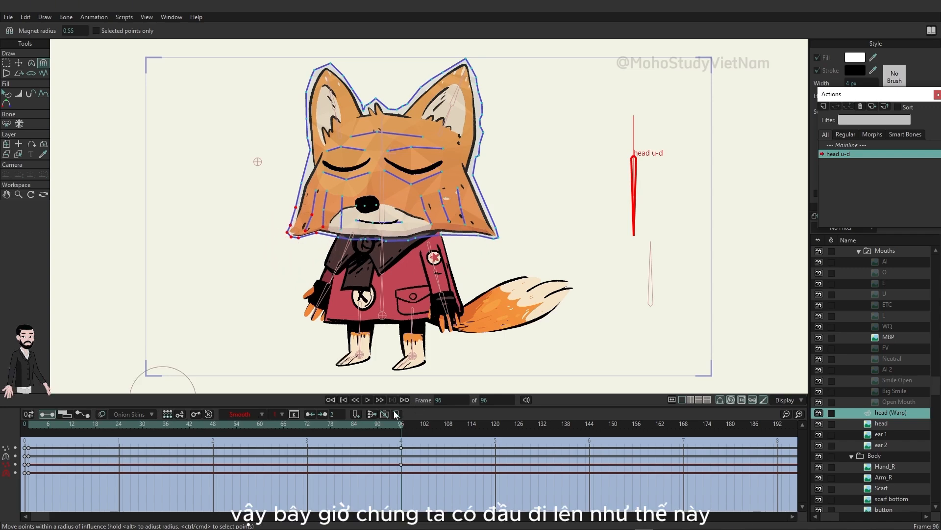
drag(399, 428, 343, 440)
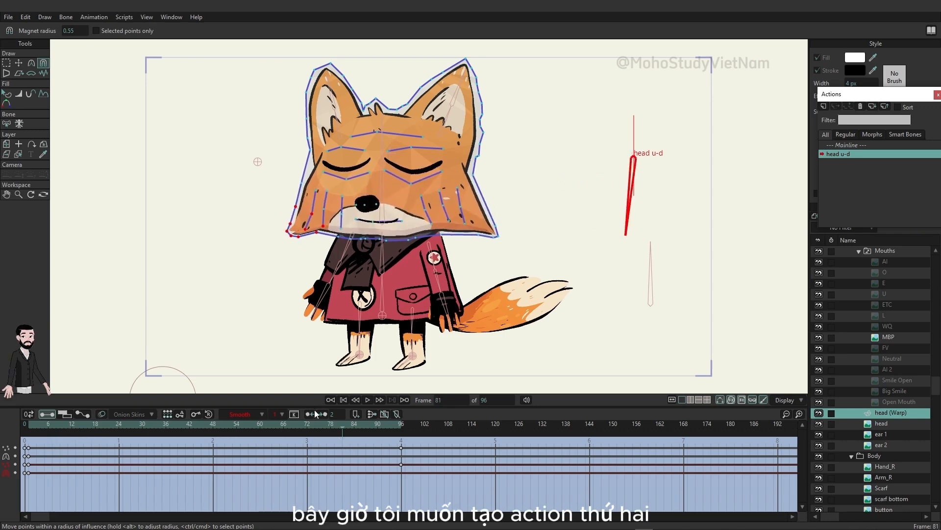
Return to the mainline and create a second action named head u-d 2 for the head u-d bone on the Copper.psd layer.
click(401, 426)
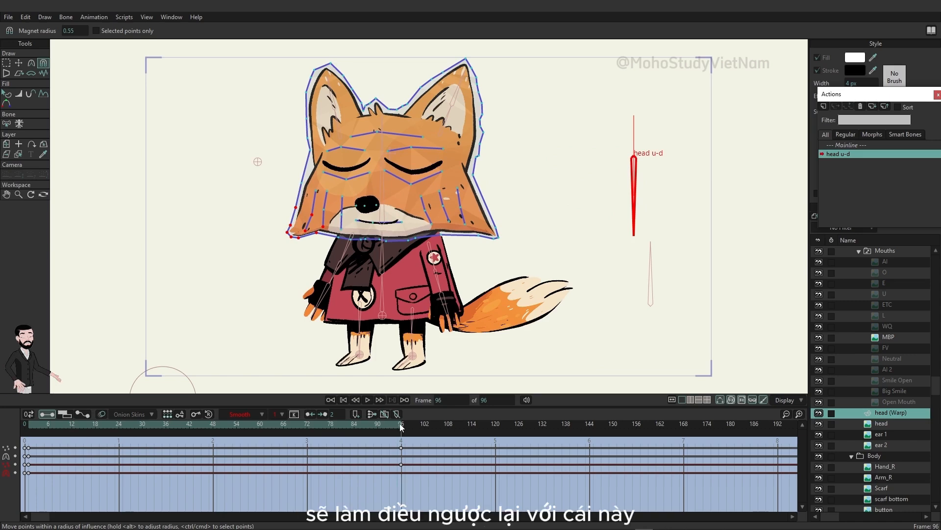
key(space)
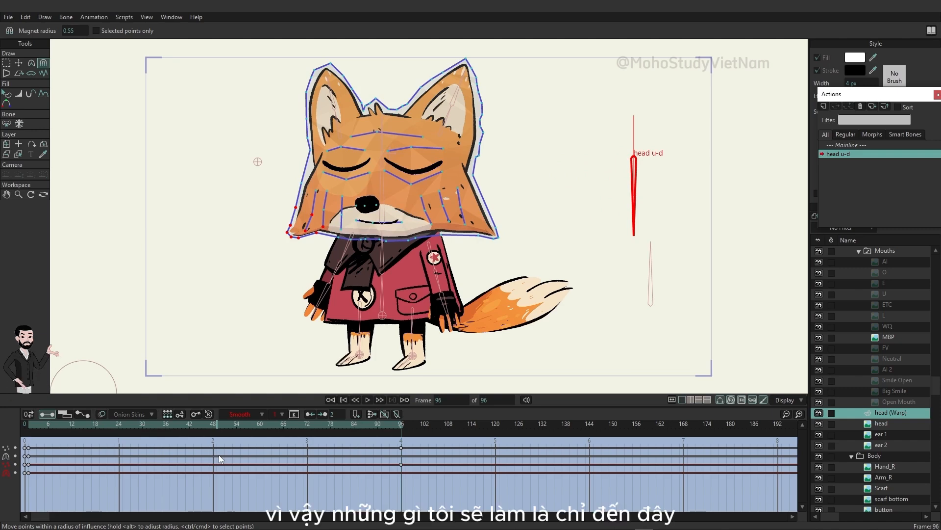
double_click(845, 145)
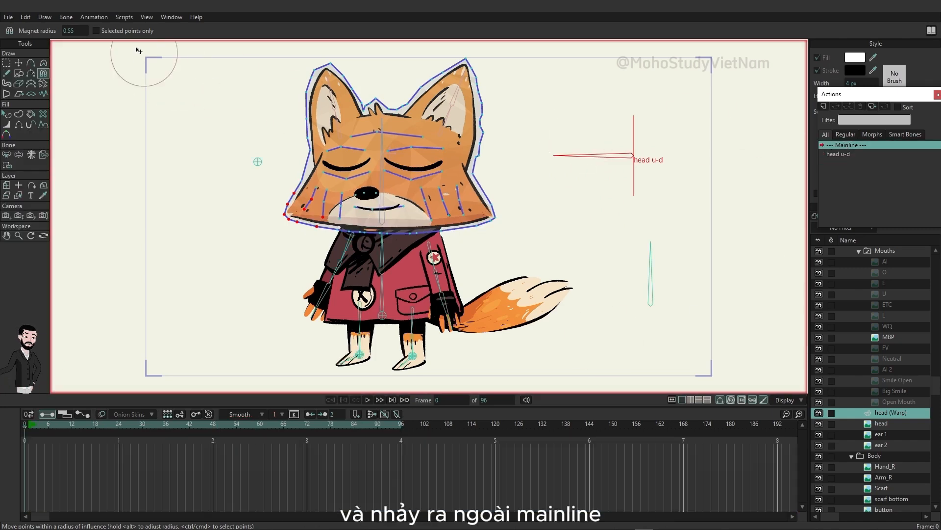
scroll(879, 282, up, 3)
click(884, 252)
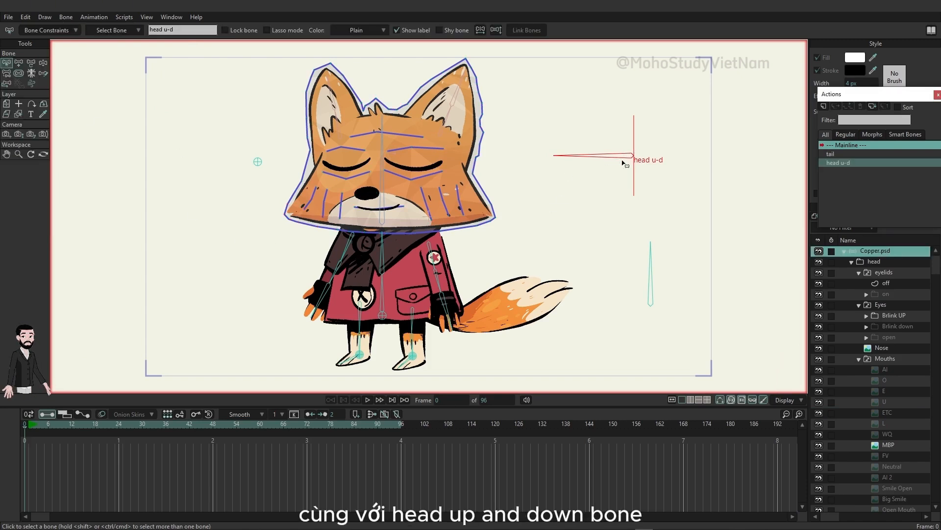
click(823, 106)
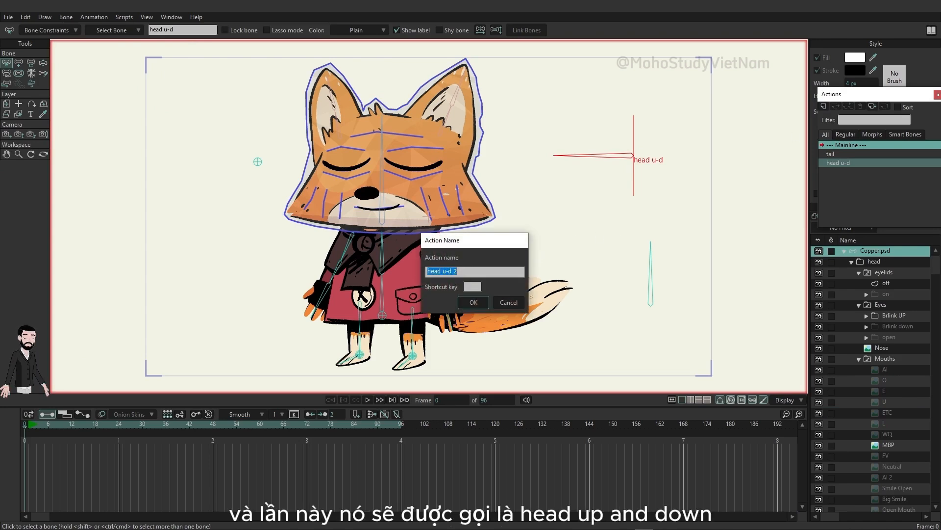
click(473, 302)
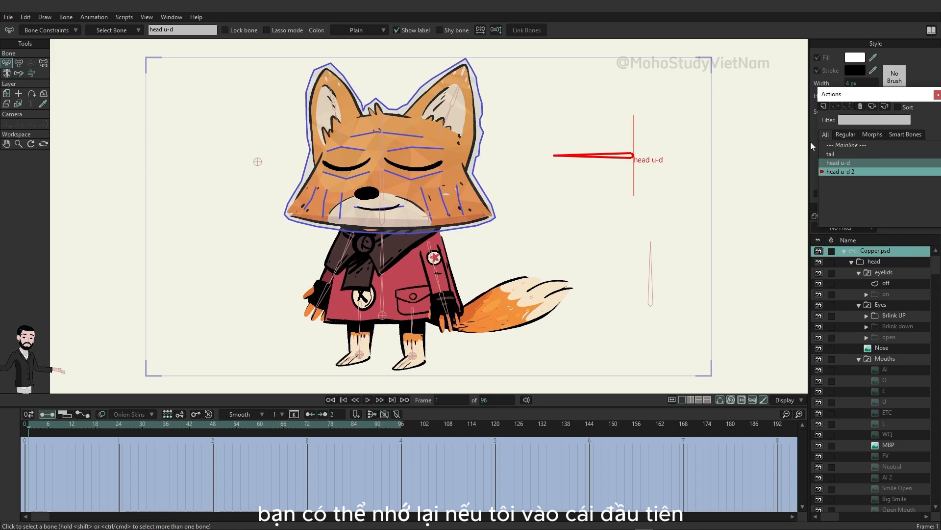
Open the first head u-d action and scrub its frames to review the direction of the bone's rotation.
double_click(852, 167)
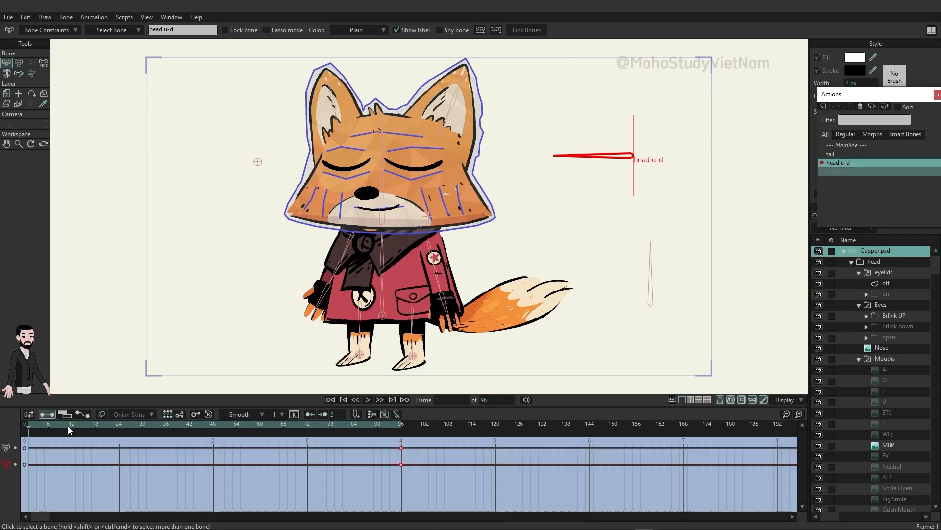
click(107, 424)
drag(134, 424, 299, 425)
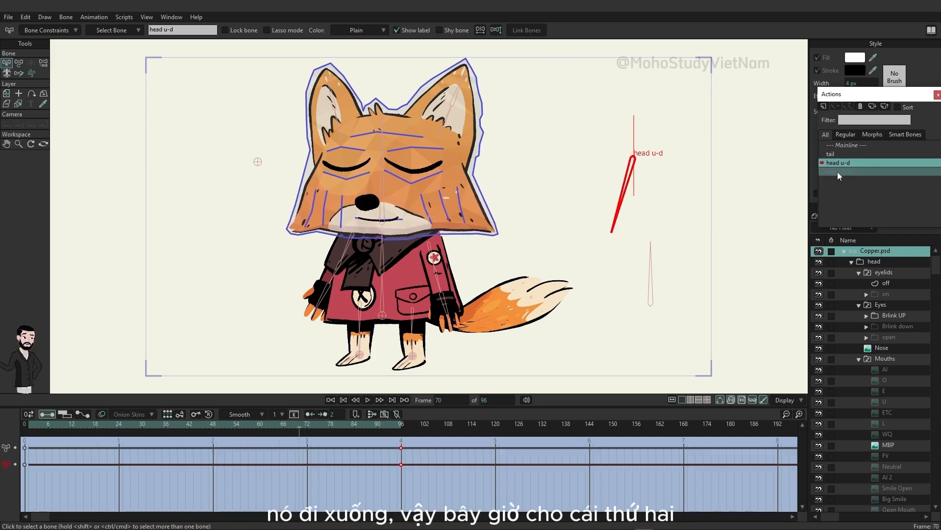
In the head u-d 2 action at frame 96, rotate the head u-d bone straight up to 0°.
double_click(840, 173)
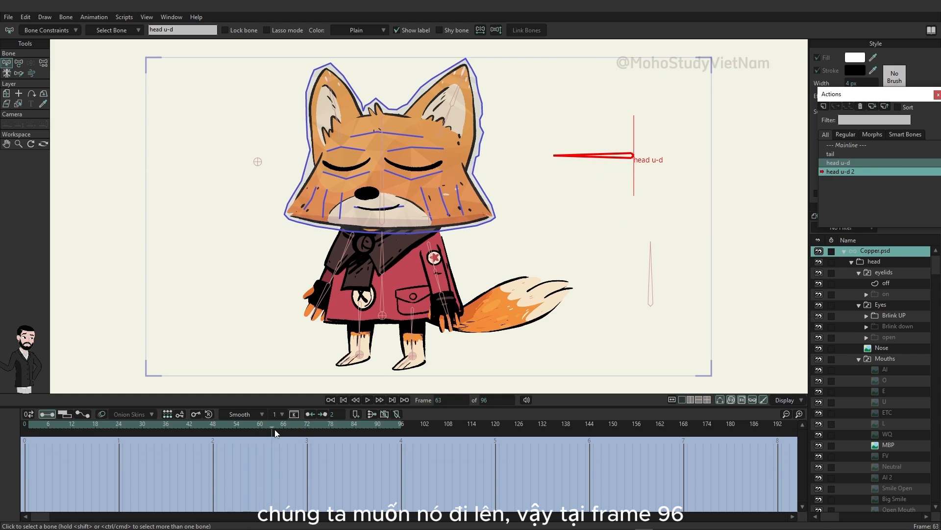
drag(387, 432, 400, 432)
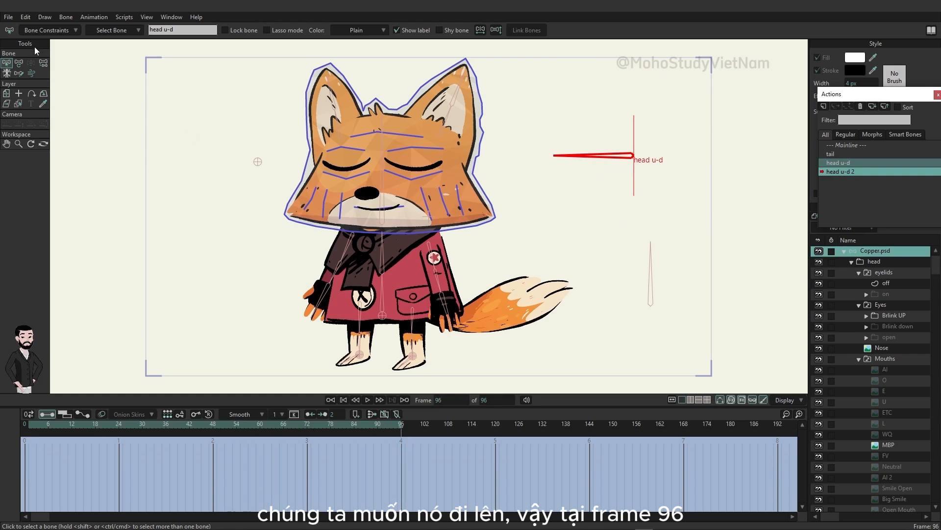
click(18, 63)
drag(557, 156, 637, 88)
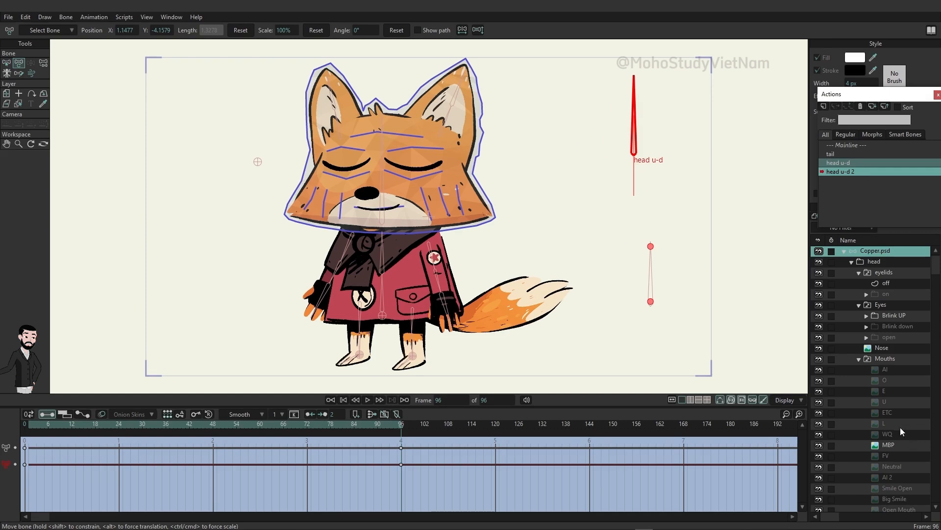
At frame 96 on the head (Warp) layer, use the Magnet tool to pull the fox's cheeks, muzzle and lower head edge upward.
scroll(897, 428, down, 3)
click(883, 413)
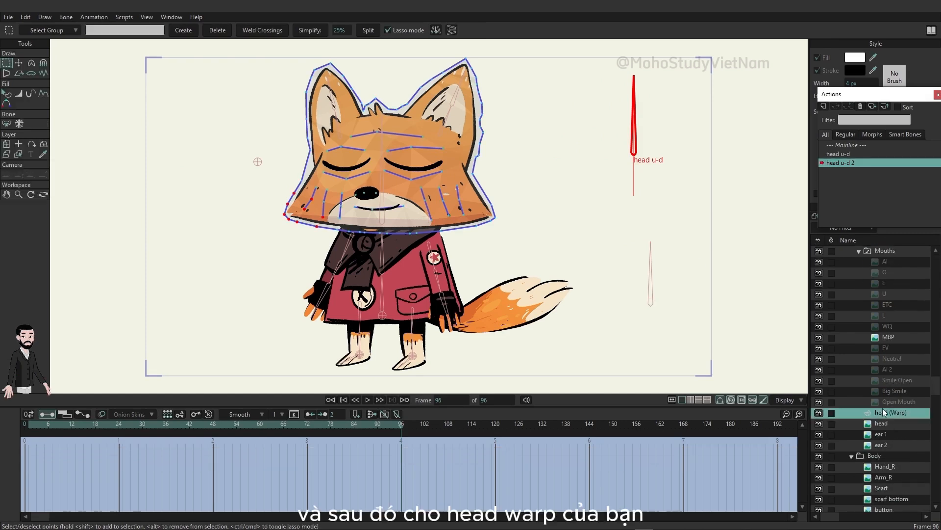
click(43, 63)
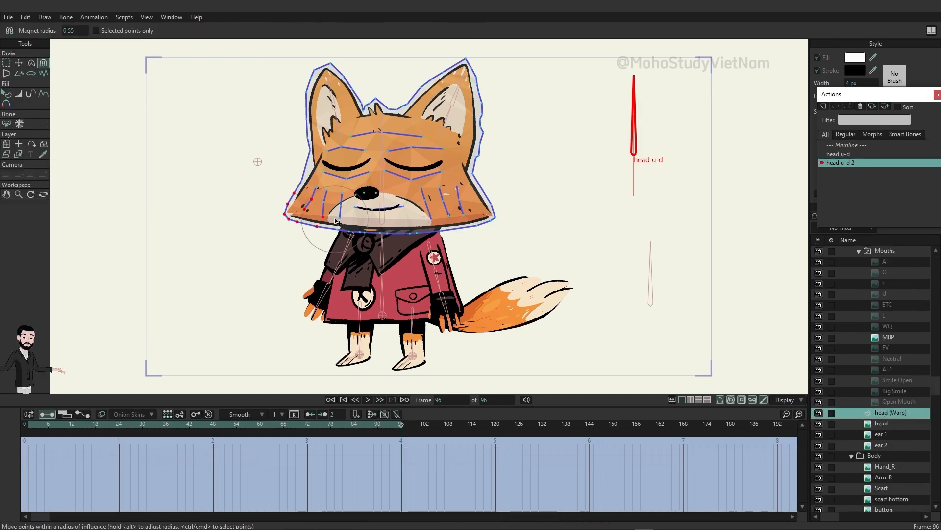
drag(296, 204, 292, 202)
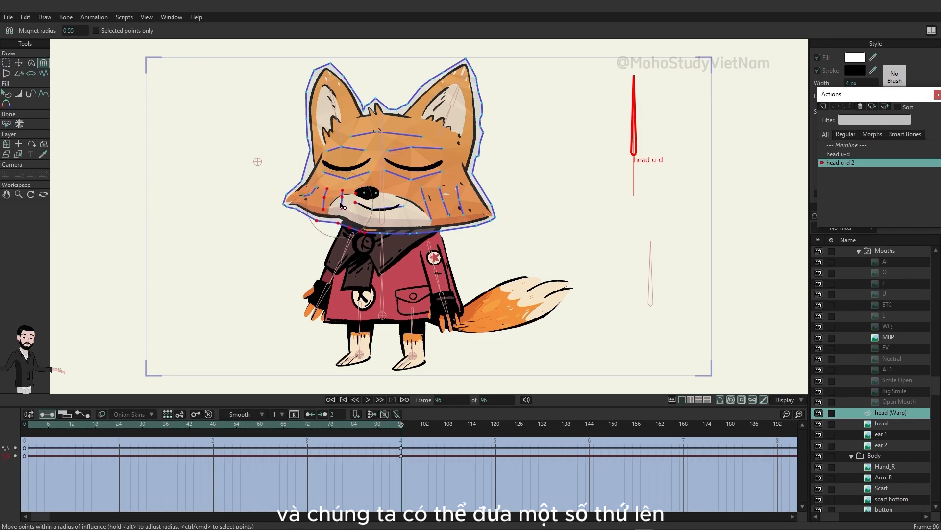
drag(355, 221, 480, 208)
drag(416, 220, 358, 216)
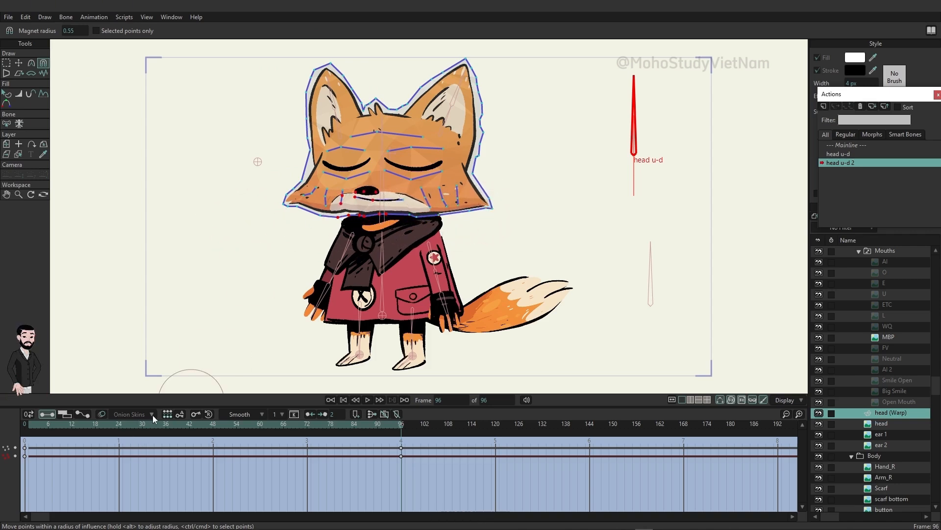
mouse_move(393, 421)
mouse_down()
mouse_move(141, 411)
mouse_move(204, 396)
mouse_move(367, 395)
mouse_move(122, 404)
mouse_move(403, 409)
mouse_up()
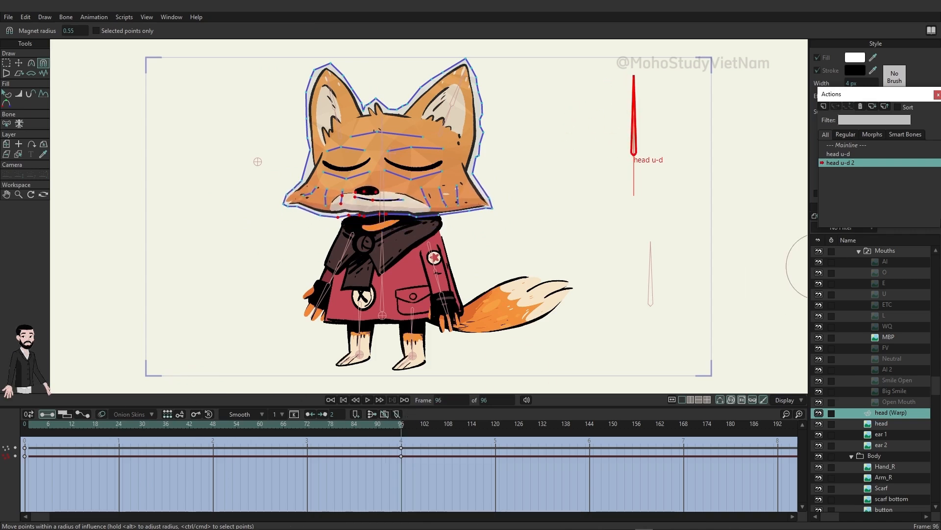
At mainline frame 24 on the Copper.psd layer, test the head u-d bone by rotating it upward and back to about horizontal.
click(848, 146)
click(117, 422)
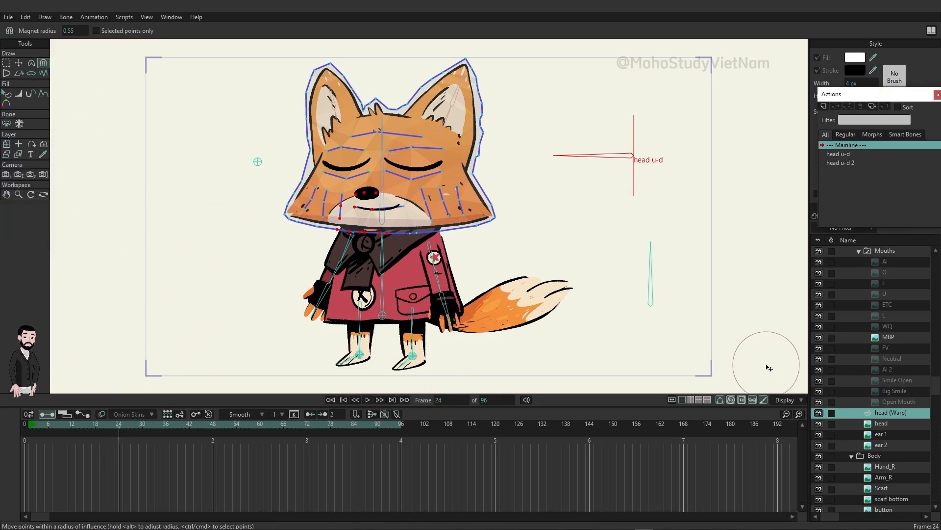
scroll(890, 293, up, 3)
scroll(891, 294, up, 2)
click(878, 250)
click(31, 63)
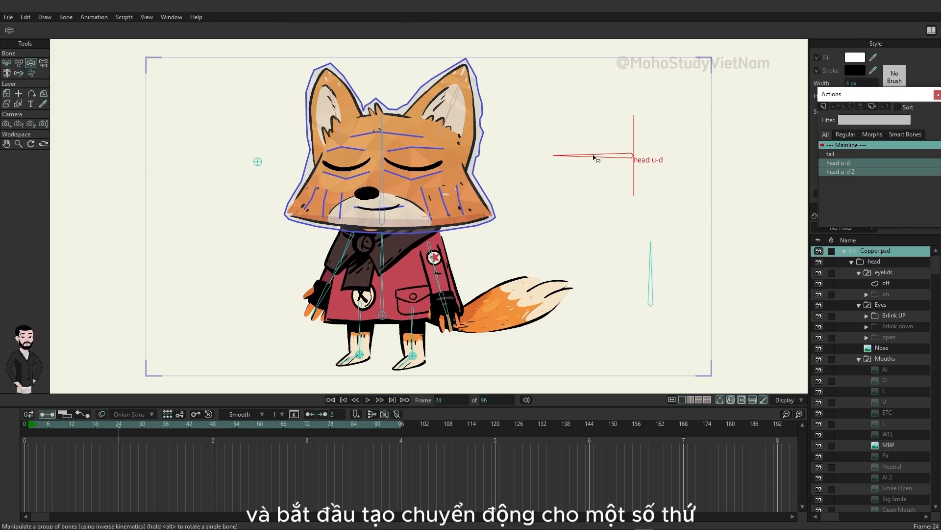
mouse_move(594, 156)
mouse_down()
mouse_move(640, 209)
mouse_move(605, 191)
mouse_move(632, 81)
mouse_move(609, 85)
mouse_move(629, 224)
mouse_move(603, 200)
mouse_move(633, 83)
mouse_move(609, 216)
mouse_move(591, 91)
mouse_move(608, 221)
mouse_move(583, 95)
mouse_move(612, 186)
mouse_move(597, 142)
mouse_up()
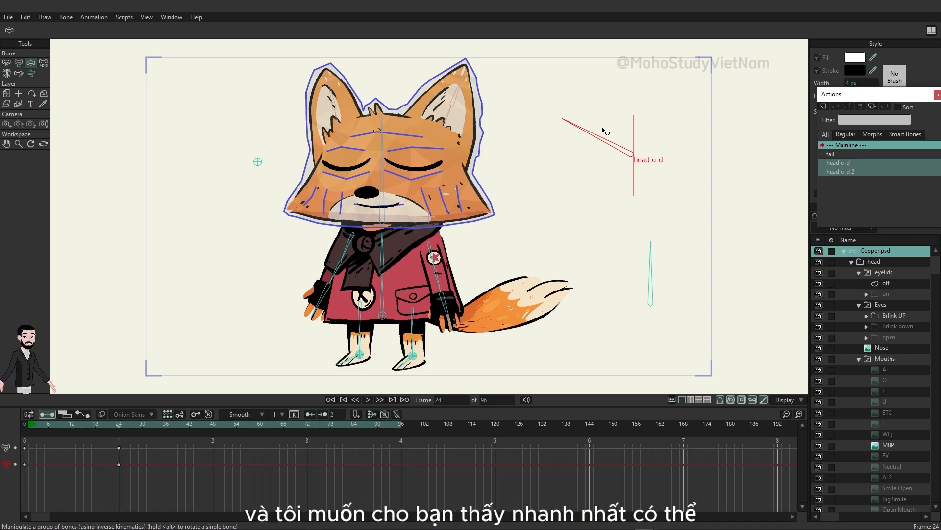
drag(600, 131, 596, 155)
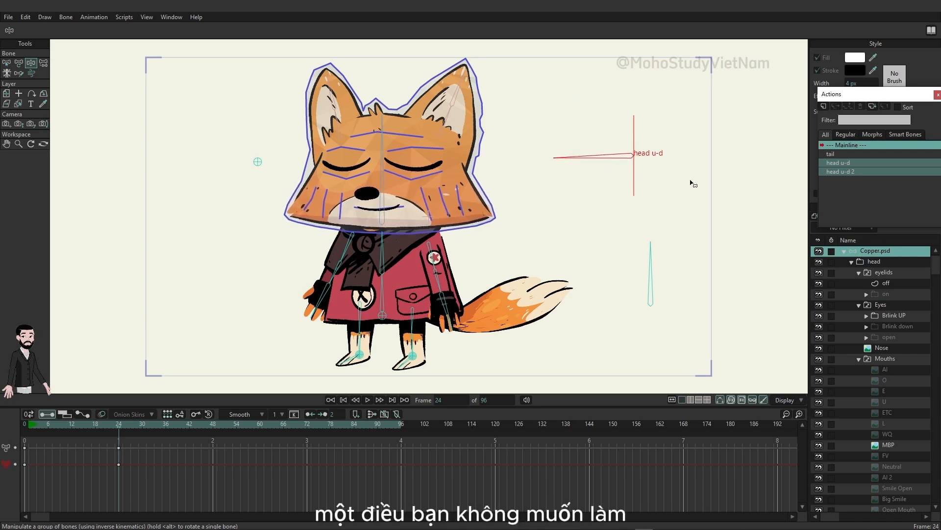
Scrub the head u-d action to examine how the bone rotates from horizontal to downward, and return to the mainline.
double_click(841, 164)
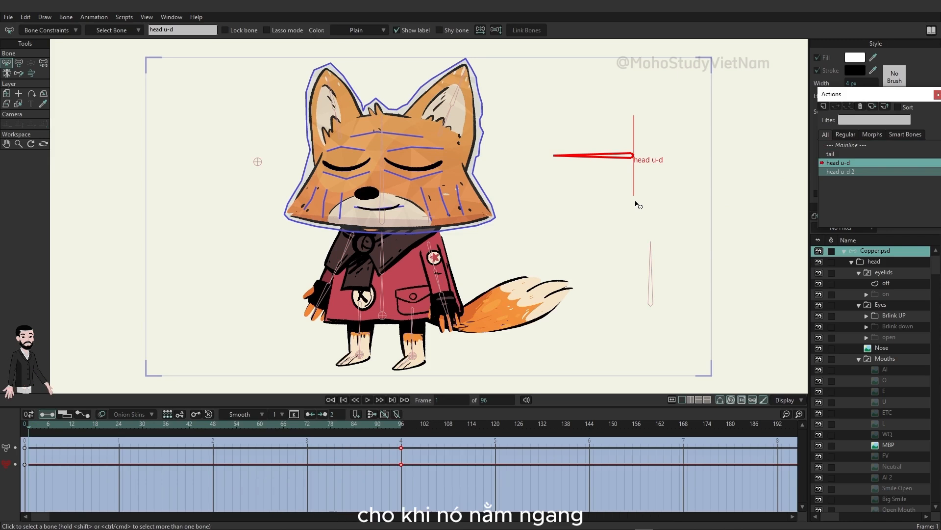
drag(112, 427, 257, 437)
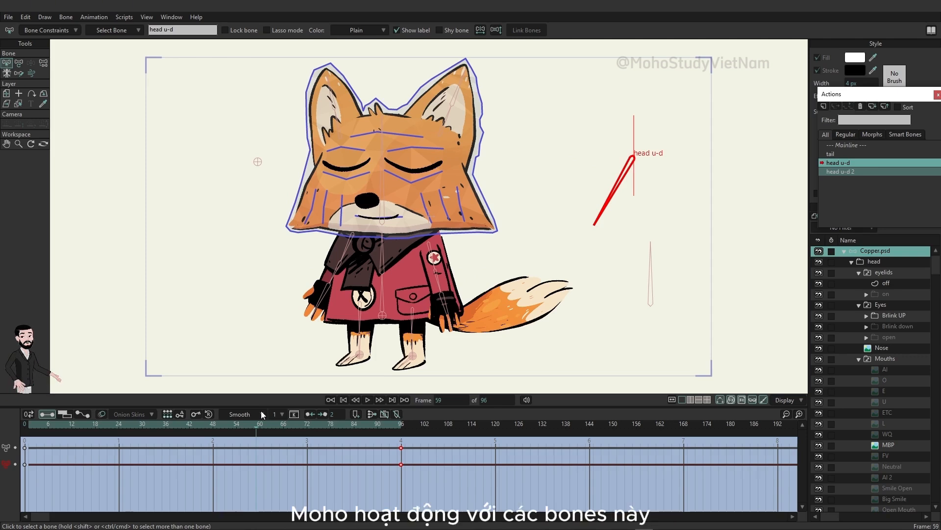
double_click(852, 144)
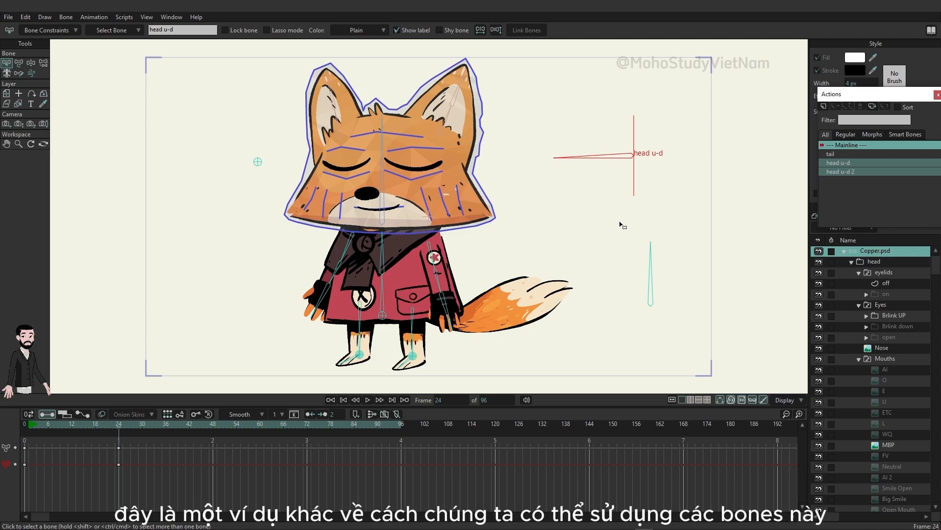
At frame 0, add a new vertical bone above the head u-d bone, parented to the head bone B4.
click(25, 424)
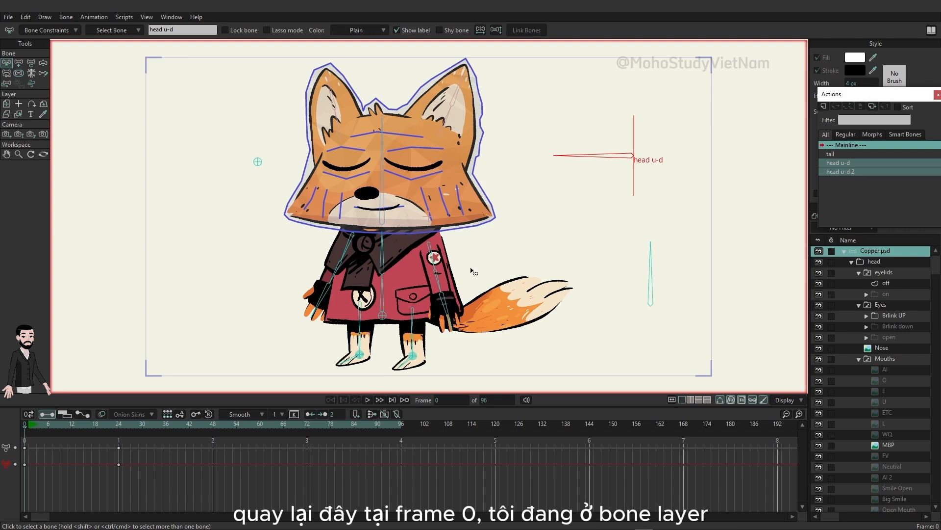
click(133, 127)
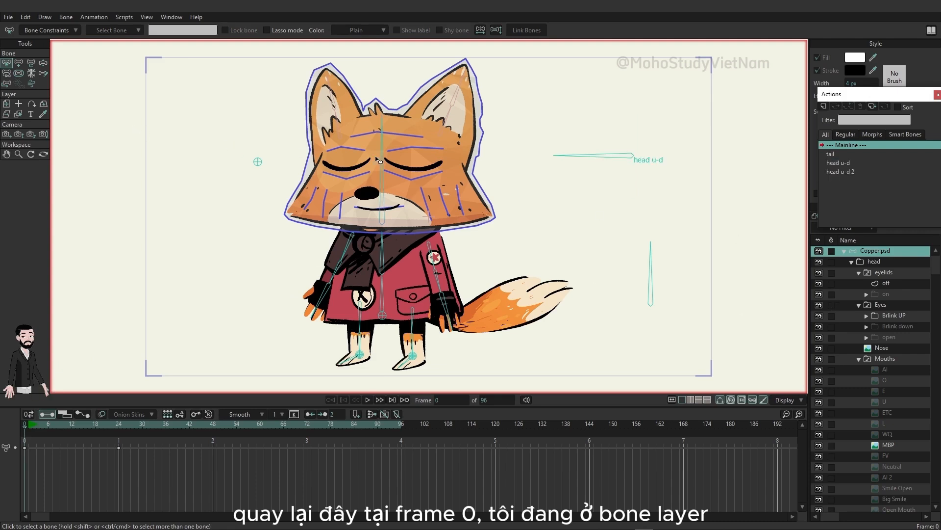
click(383, 142)
click(19, 62)
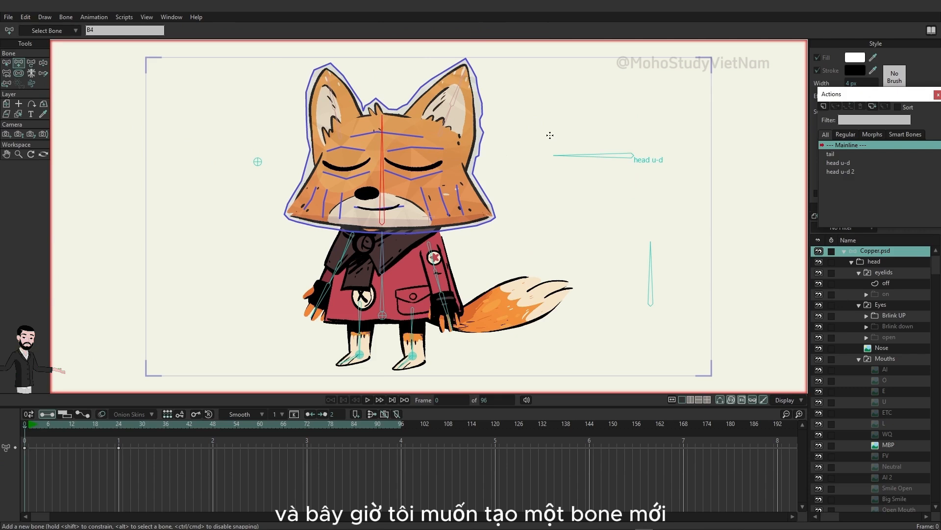
drag(551, 81, 551, 76)
Rename the new bone as blink and show its label.
click(6, 62)
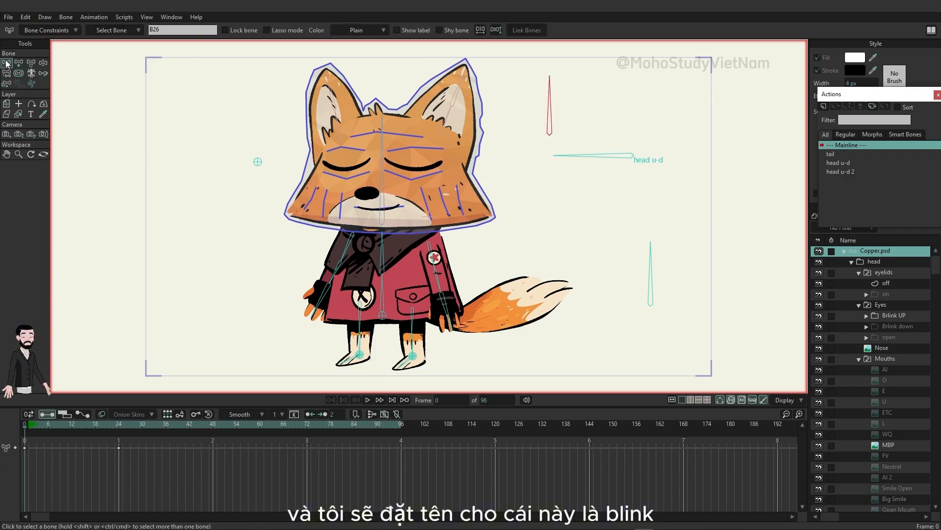
double_click(161, 30)
text(blink)
key(Return)
click(413, 28)
Enable angle constraints on the blink bone with limits of -30° and 30°.
click(49, 31)
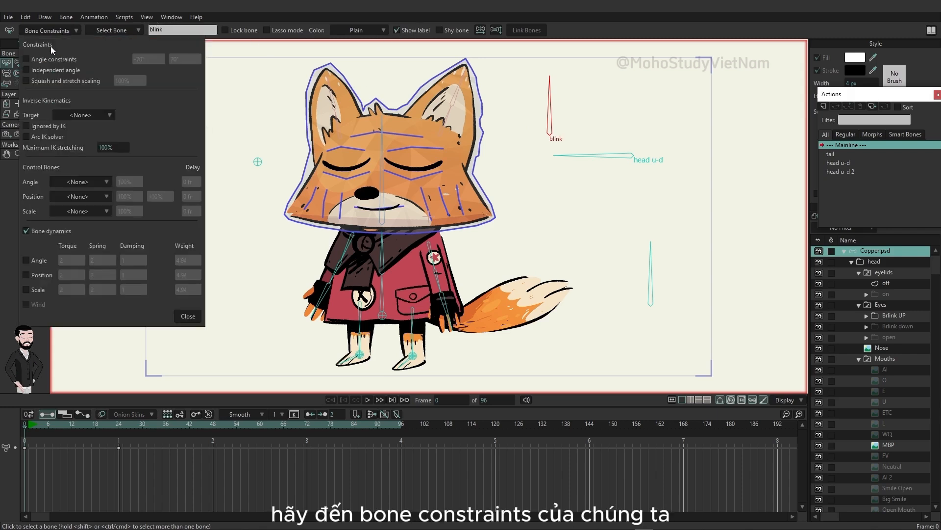
click(43, 57)
mouse_move(157, 59)
mouse_down()
mouse_move(183, 60)
mouse_move(155, 66)
mouse_up()
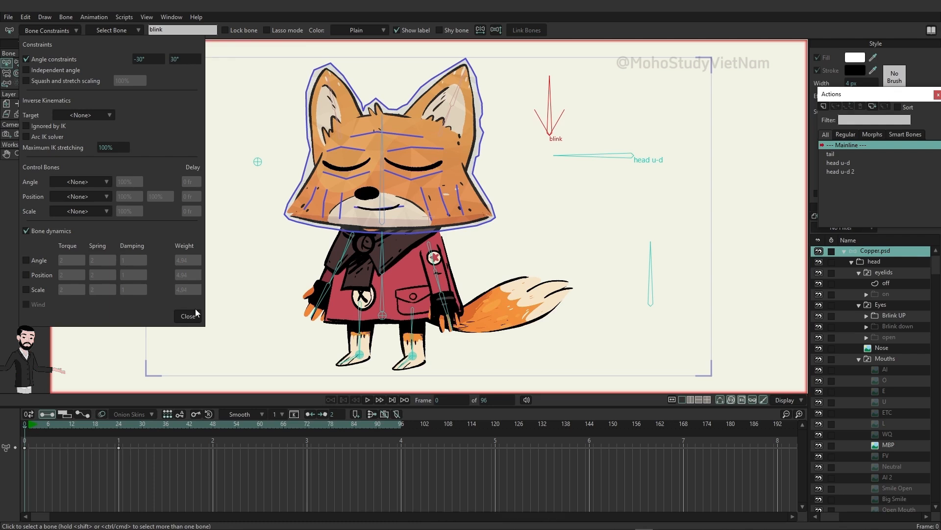
click(191, 320)
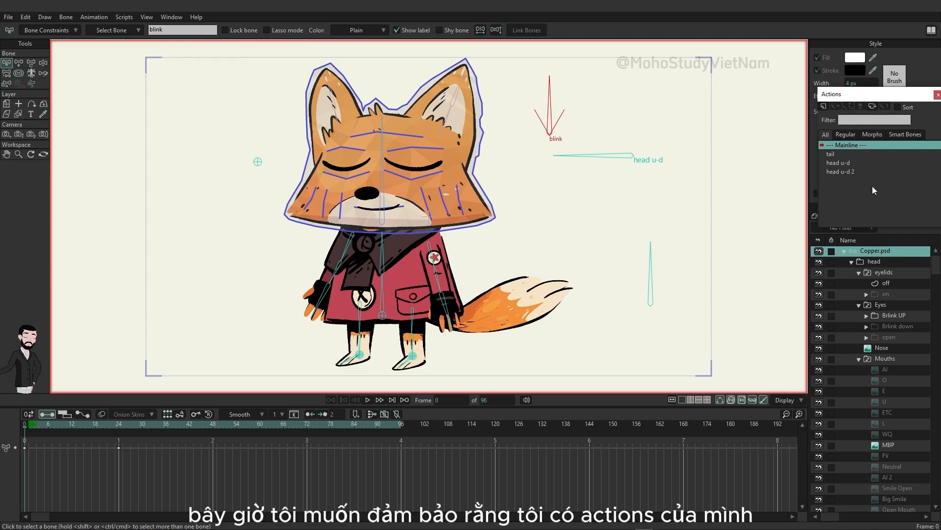
Create an action named blink for the blink bone and rotate the bone leftward to 390° at frame 1.
drag(858, 94, 715, 52)
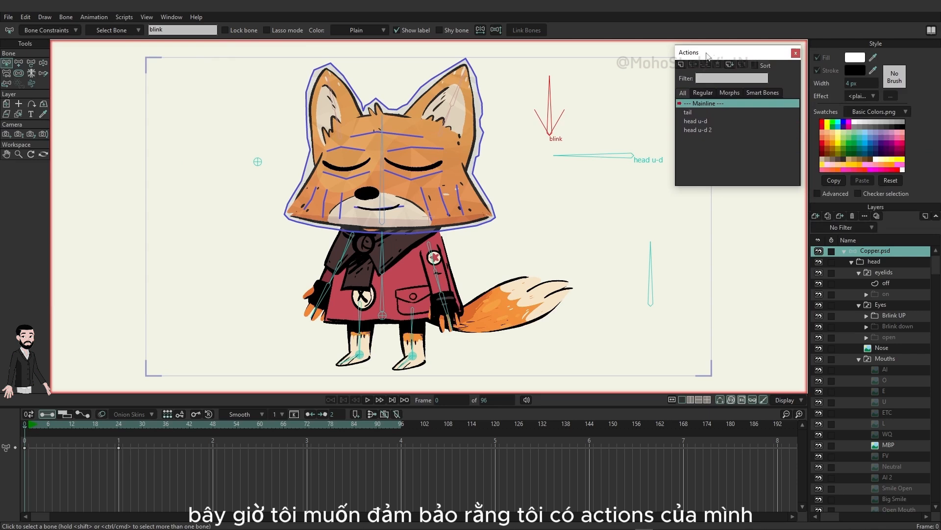
click(679, 66)
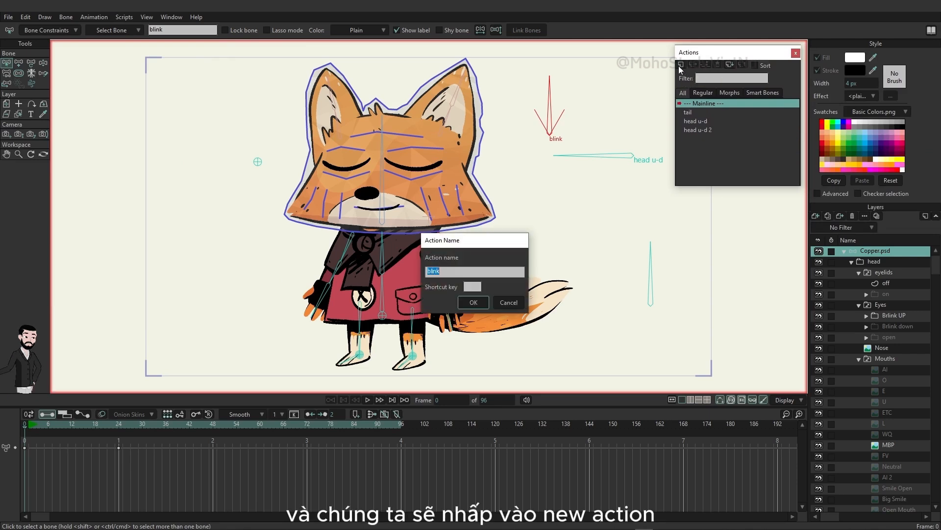
click(473, 302)
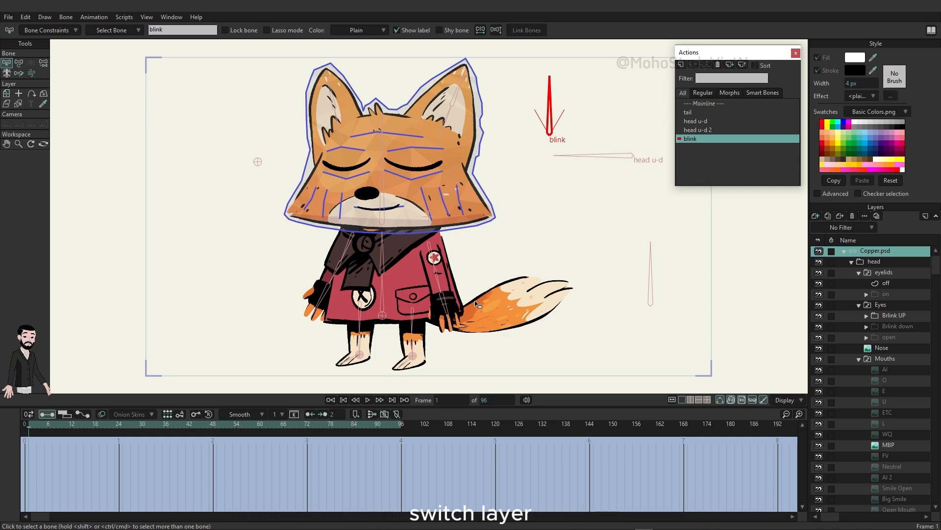
click(20, 64)
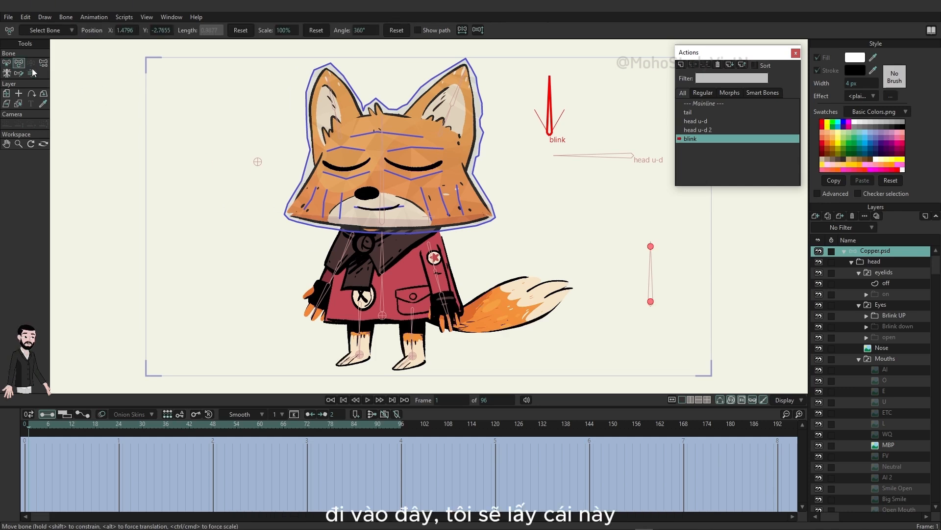
drag(552, 108, 536, 110)
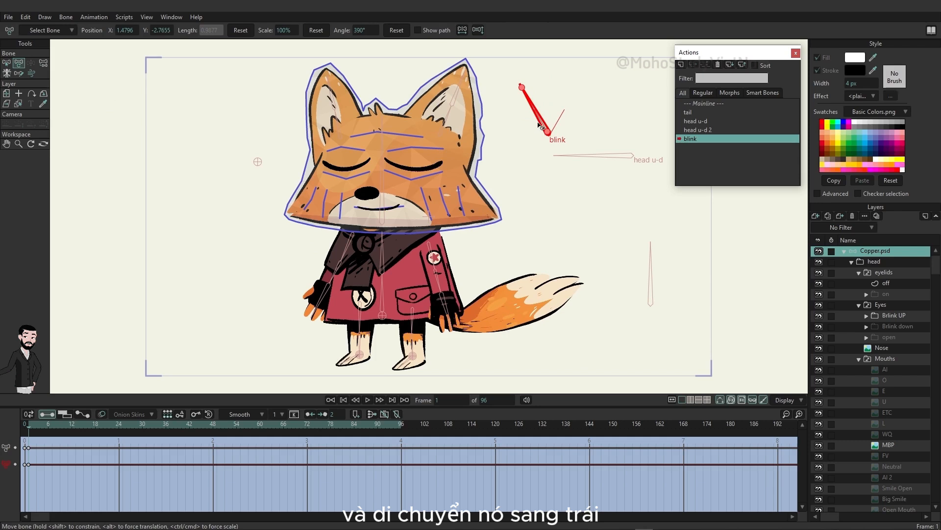
In the blink action, rotate the blink bone rightward to 330° at frame 24.
click(116, 423)
drag(533, 111, 584, 104)
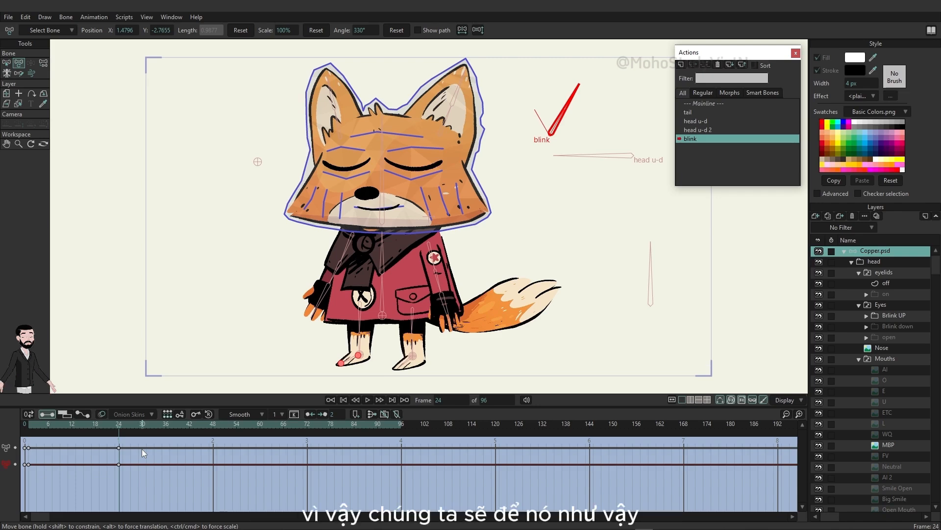
Set the Eyes switch layer to open at frame 1 of the blink action.
click(32, 425)
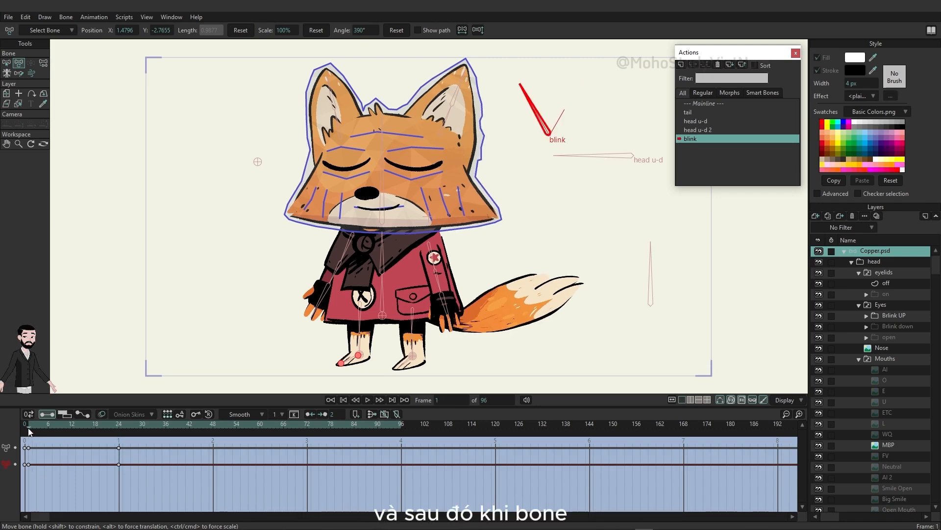
click(30, 426)
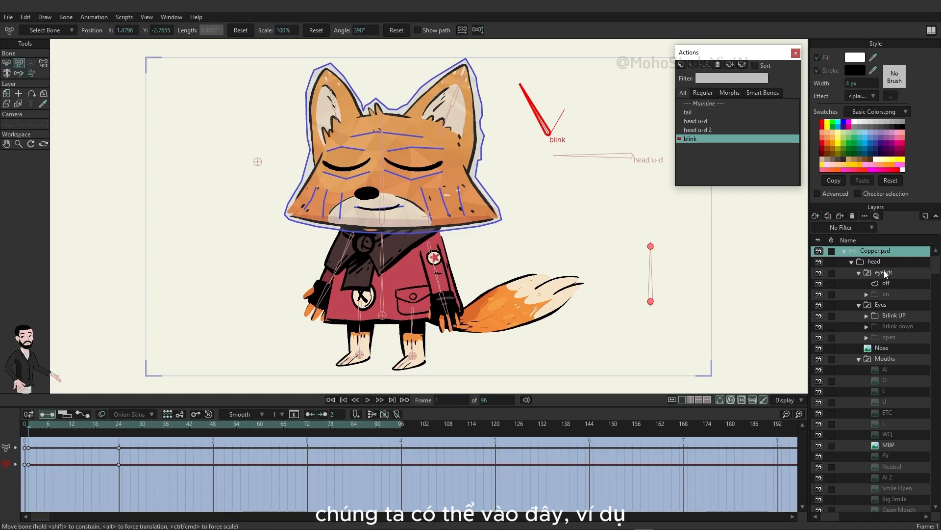
right_click(878, 304)
mouse_move(906, 369)
click(896, 349)
Switch the Eyes layer to Brlink down at frame 11 and to Brlink UP at frame 24.
drag(40, 424, 68, 424)
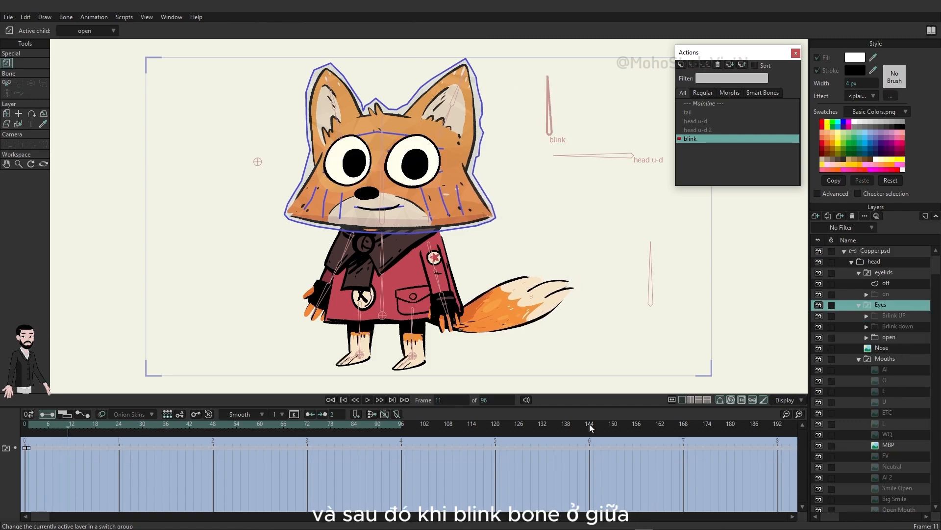
right_click(882, 305)
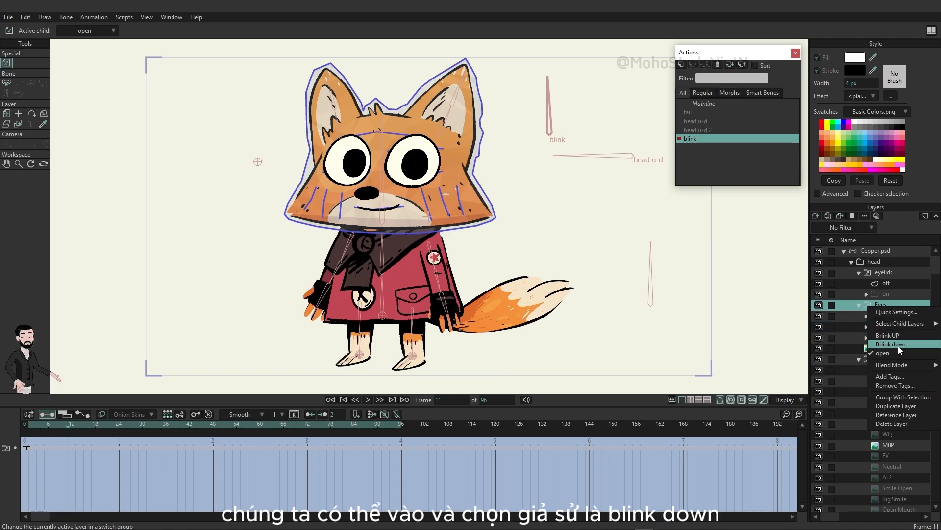
click(899, 346)
drag(98, 424, 123, 430)
right_click(883, 311)
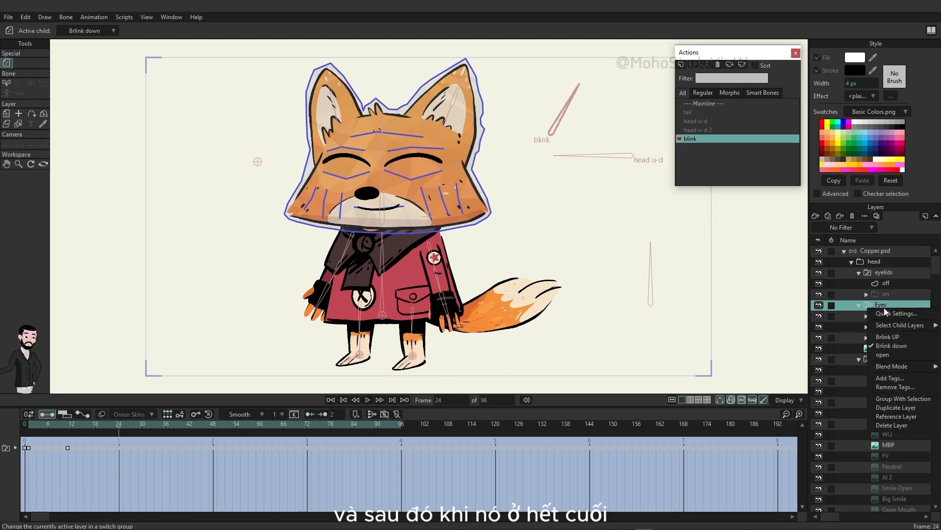
click(905, 335)
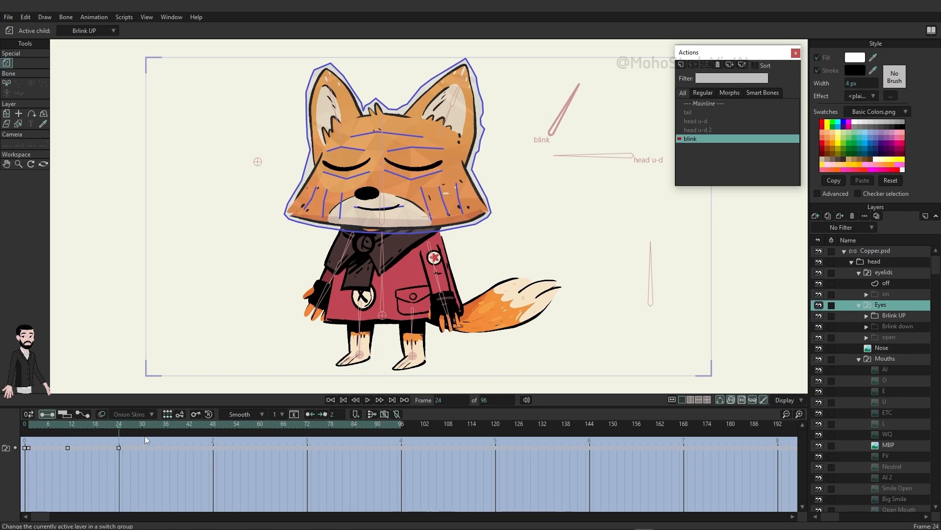
Return to the Mainline, select the Copper.psd bone layer and test the blink by manipulating the blink bone at frame 40.
double_click(708, 104)
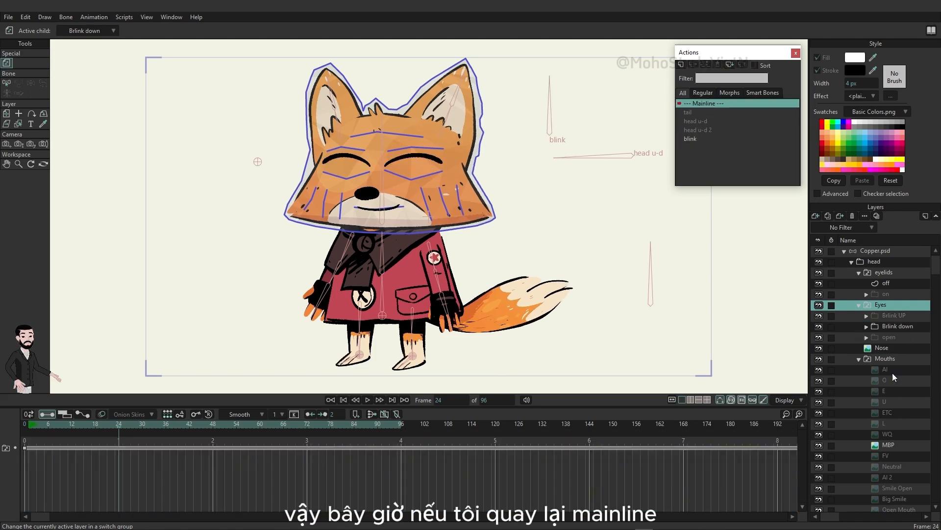
click(881, 251)
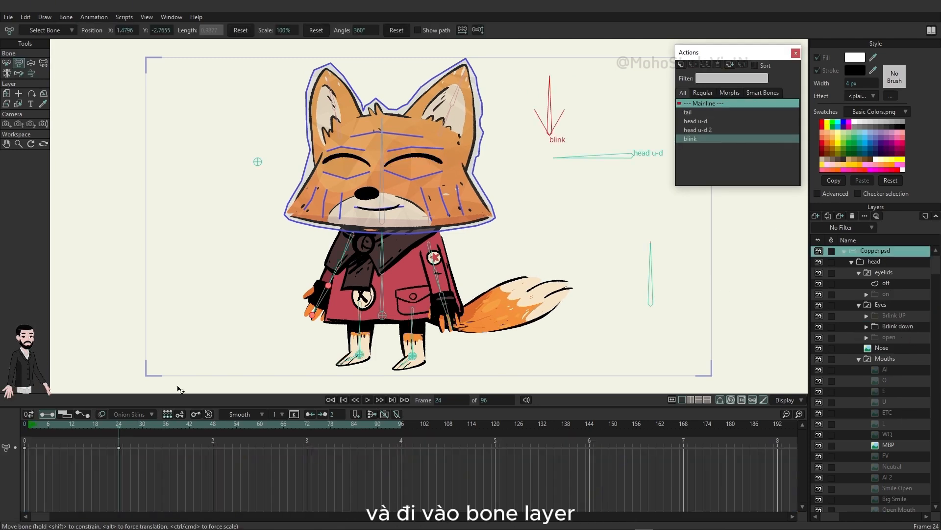
click(181, 425)
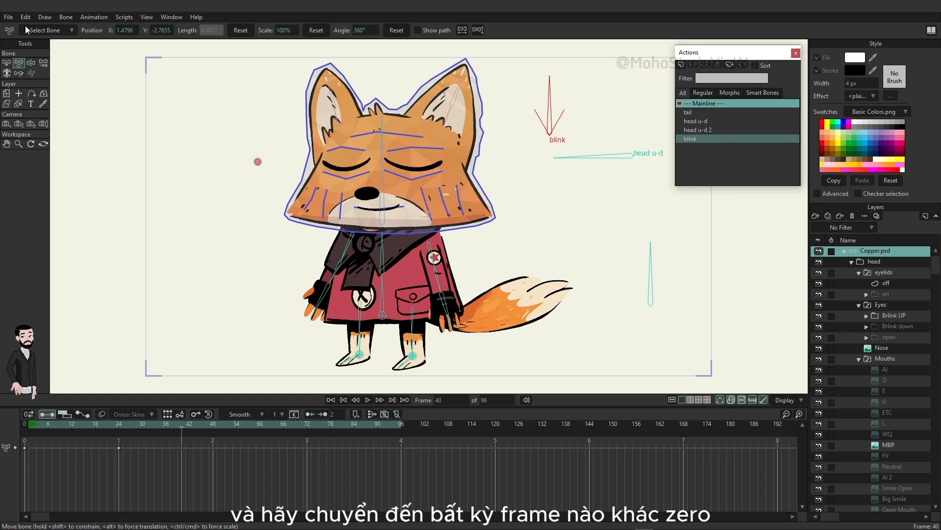
click(31, 63)
mouse_move(551, 109)
mouse_down()
mouse_move(569, 106)
mouse_move(533, 105)
mouse_move(549, 102)
mouse_up()
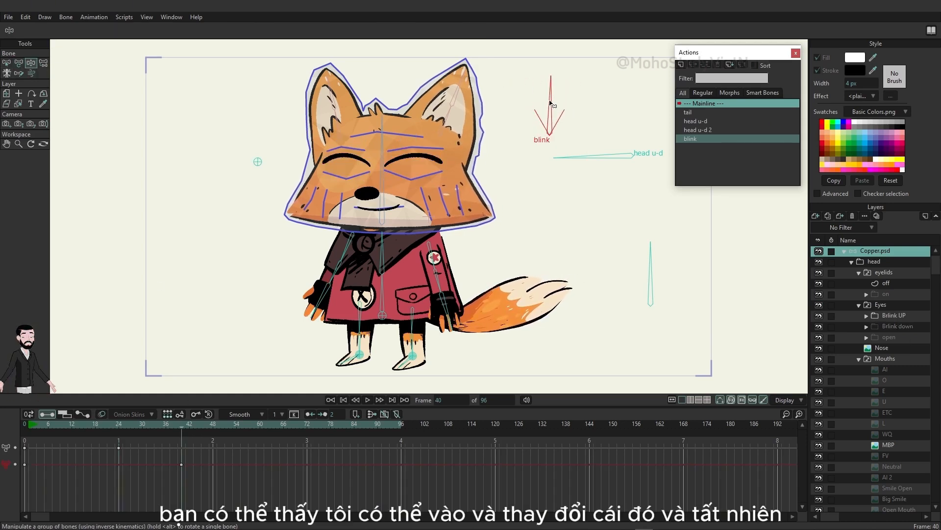
Return to frame 0 and check the blink bone's strength with the Bone Strength tool.
click(6, 63)
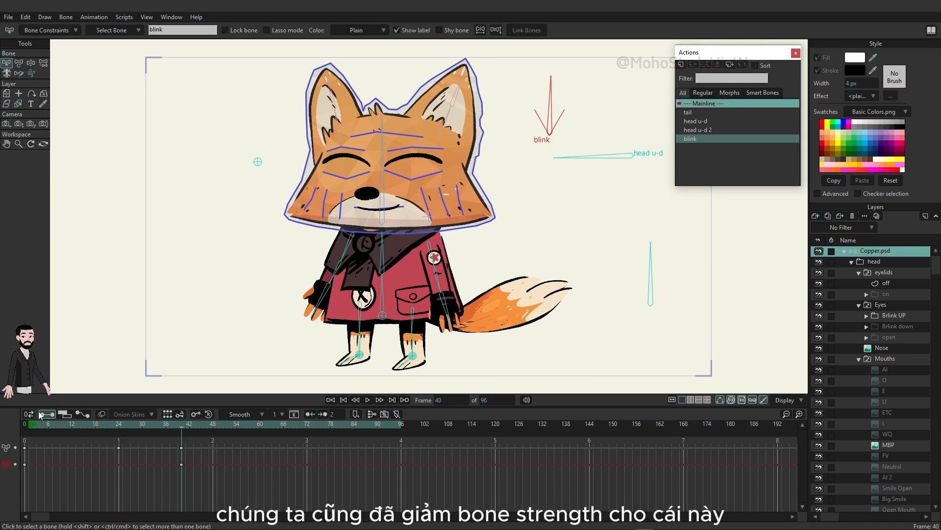
click(25, 422)
click(31, 73)
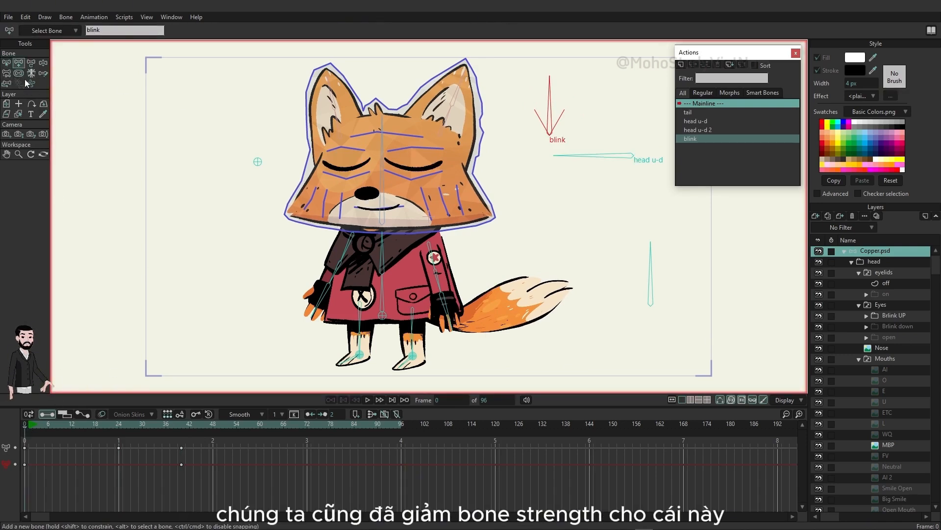
click(18, 73)
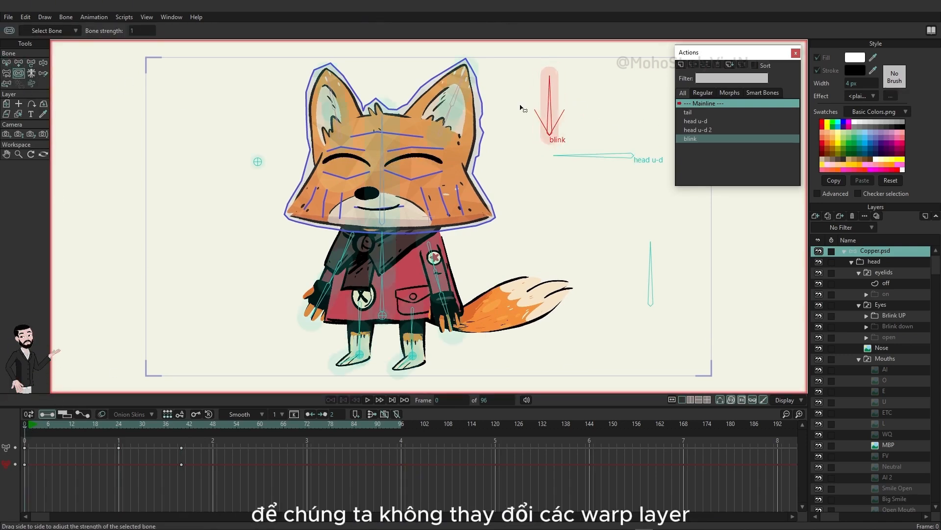
At frame 47, tilt the blink bone leftward and swing the head u-d bone down and up to test both actions.
click(210, 425)
click(31, 63)
mouse_move(552, 104)
mouse_down()
mouse_move(564, 98)
mouse_move(578, 114)
mouse_move(533, 105)
mouse_move(564, 104)
mouse_move(535, 102)
mouse_move(542, 98)
mouse_up()
drag(608, 156, 618, 136)
mouse_move(618, 176)
mouse_down()
mouse_move(616, 213)
mouse_move(620, 162)
mouse_move(618, 174)
mouse_up()
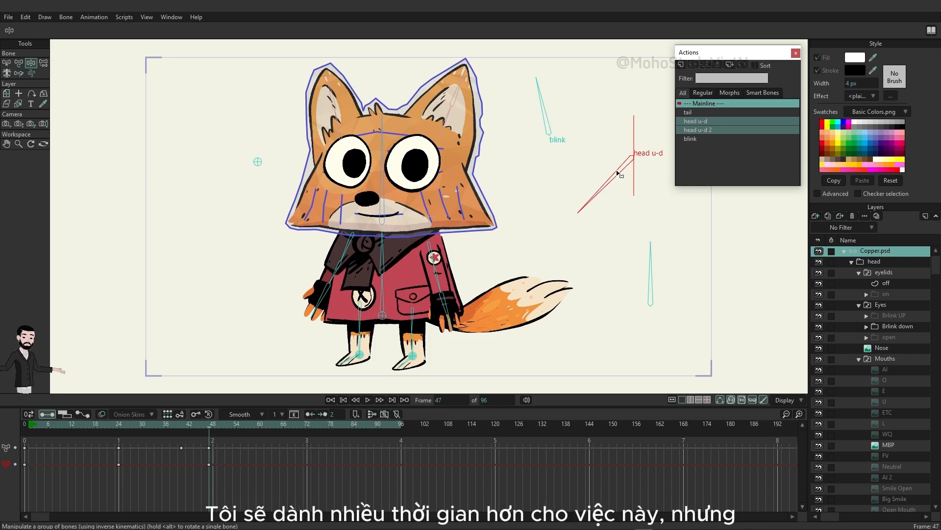
drag(618, 174, 632, 148)
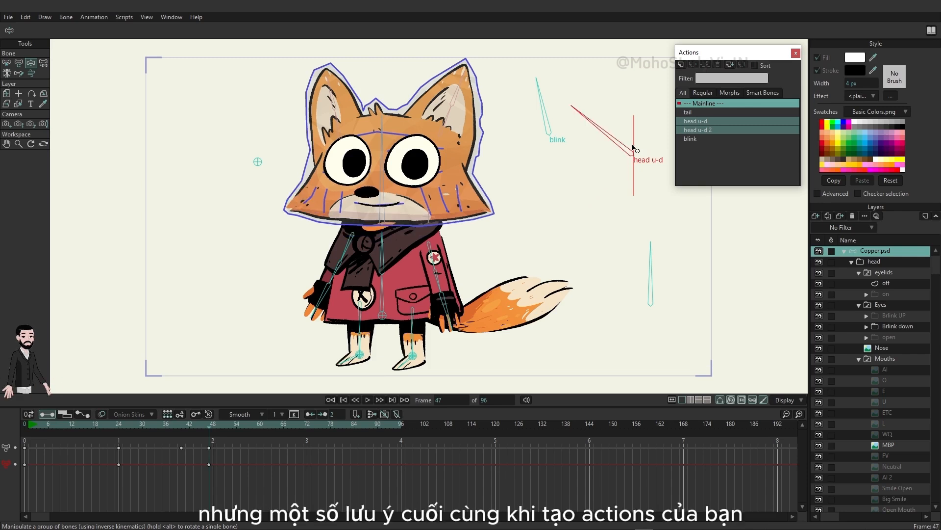